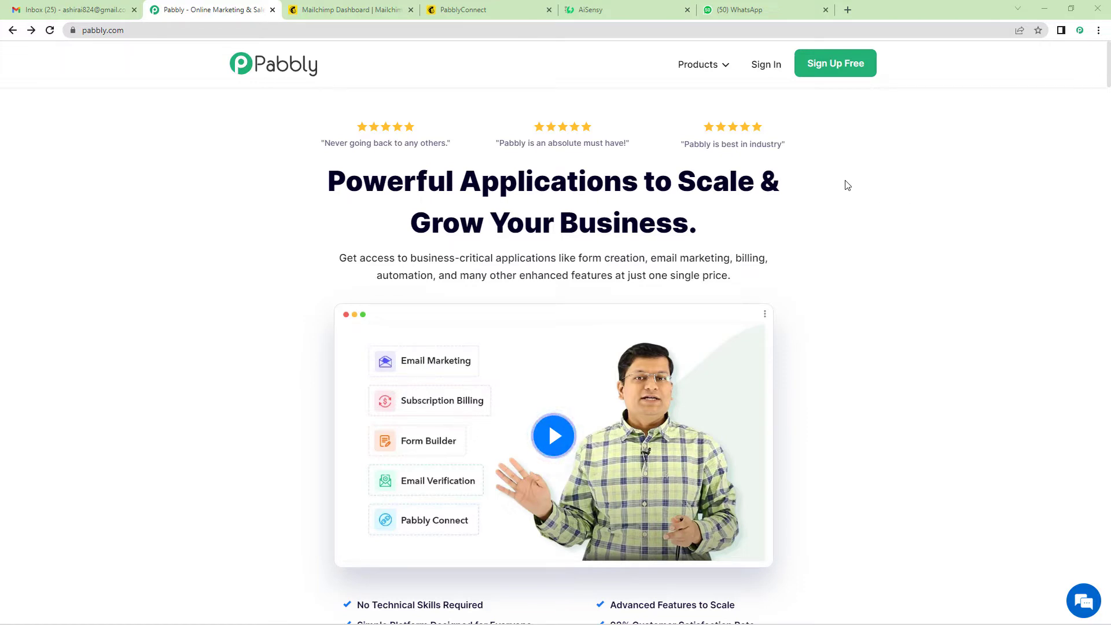
# - Sign in and create a workflow named 'MailChimp To WhatsApp'
pyautogui.click(766, 65)
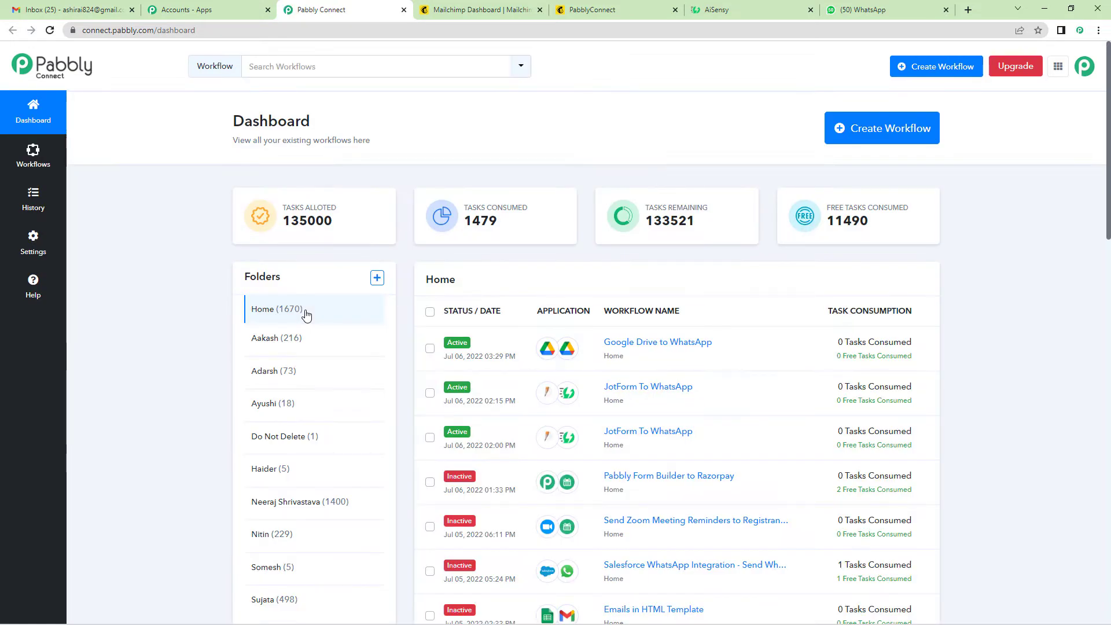
pyautogui.click(859, 142)
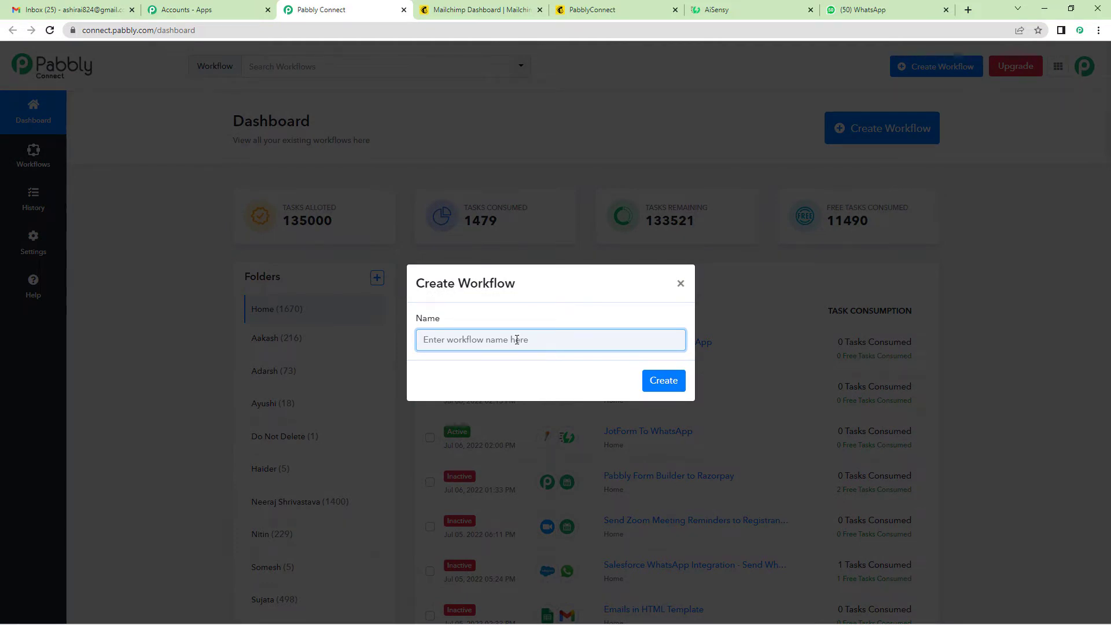
pyautogui.write('MailChim')
pyautogui.write('p To WhatsApp')
pyautogui.click(668, 383)
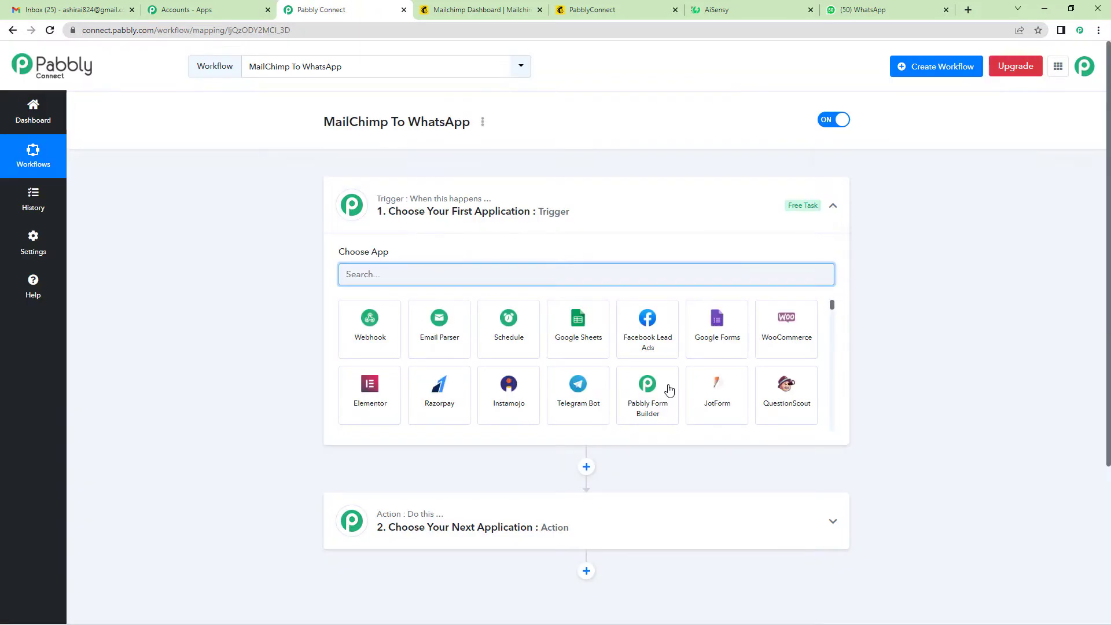
# - Set the trigger app to MailChimp with the New Subscriber event
pyautogui.click(415, 232)
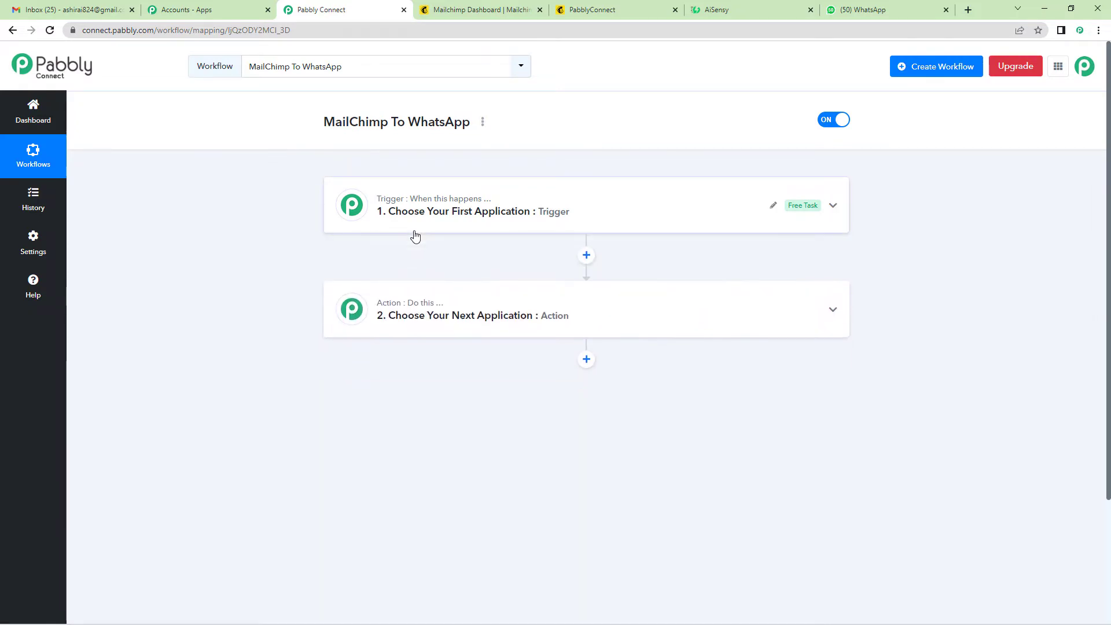
pyautogui.doubleClick(446, 200)
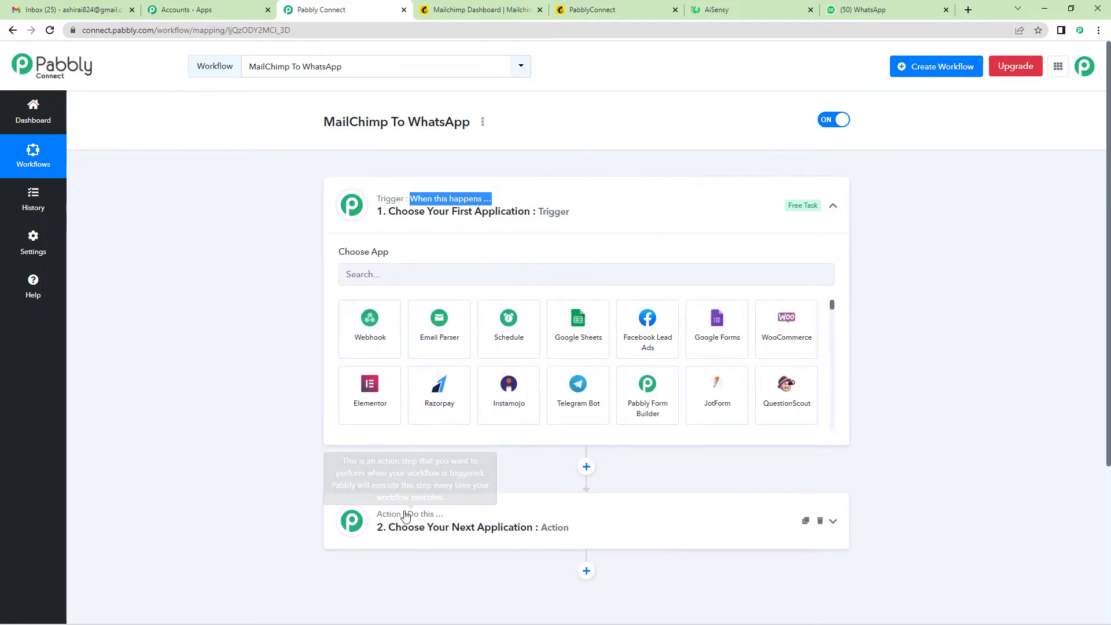
pyautogui.doubleClick(440, 514)
pyautogui.click(417, 272)
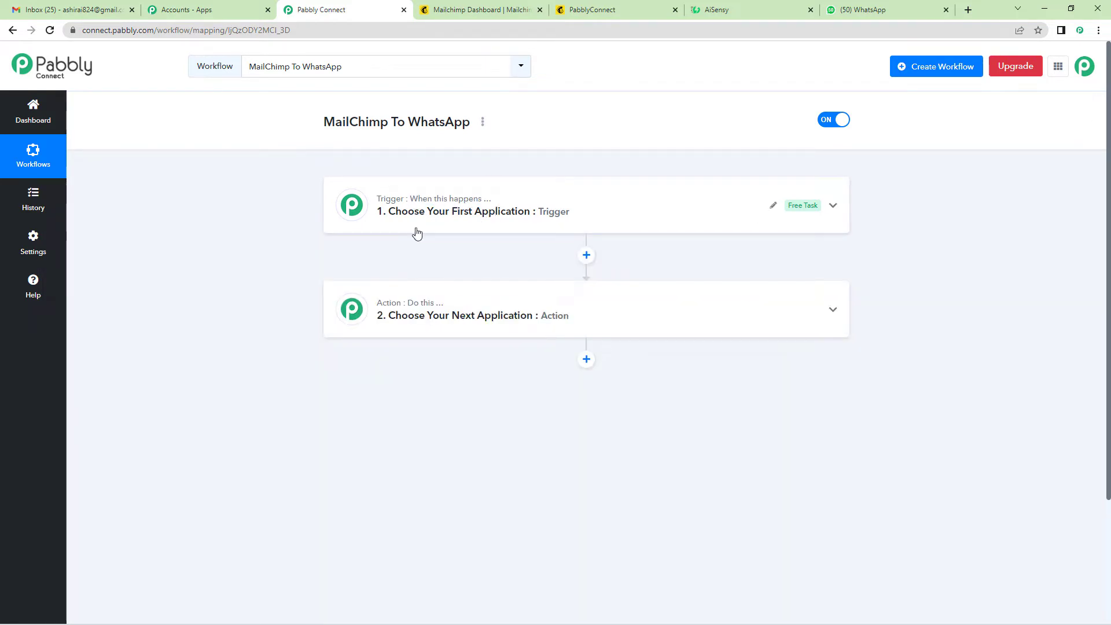
pyautogui.click(416, 233)
pyautogui.click(408, 270)
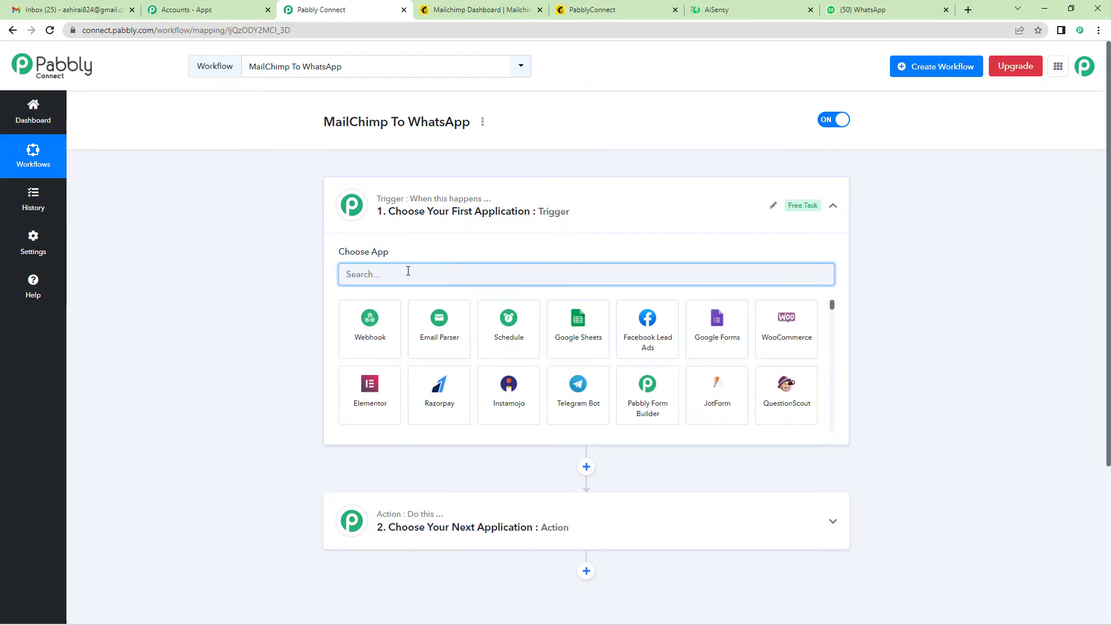
pyautogui.write('Mailc')
pyautogui.click(379, 322)
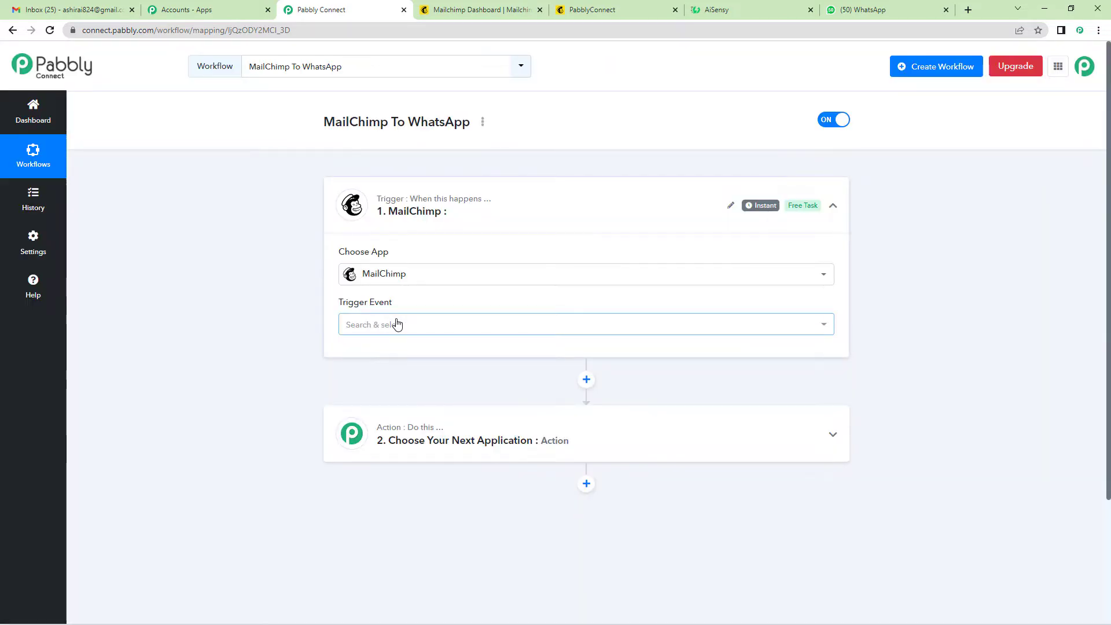
pyautogui.click(398, 325)
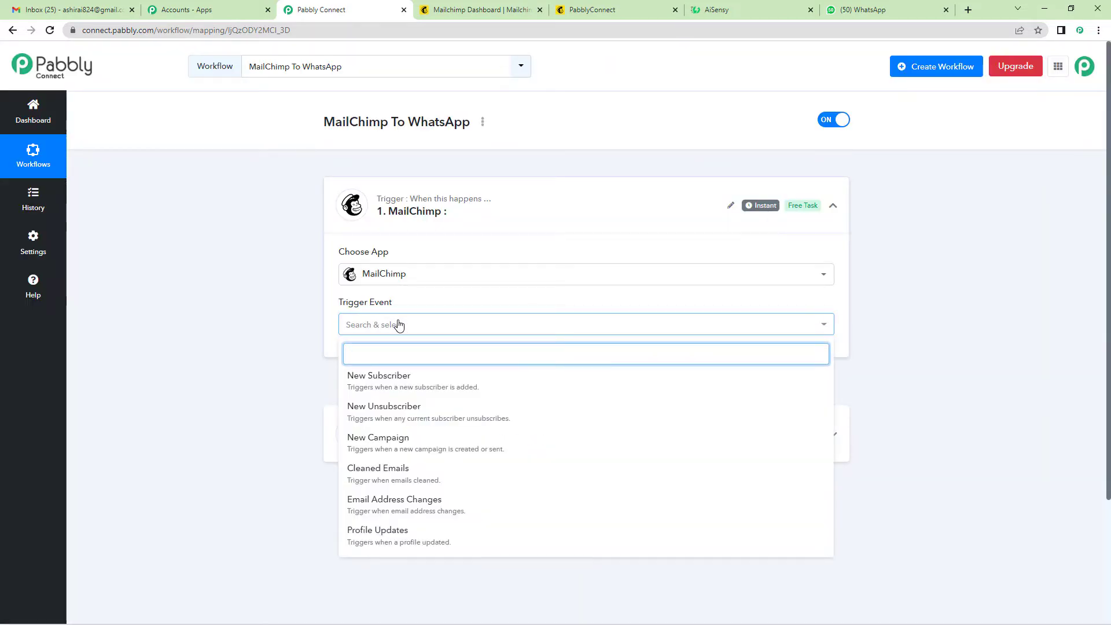
pyautogui.click(408, 387)
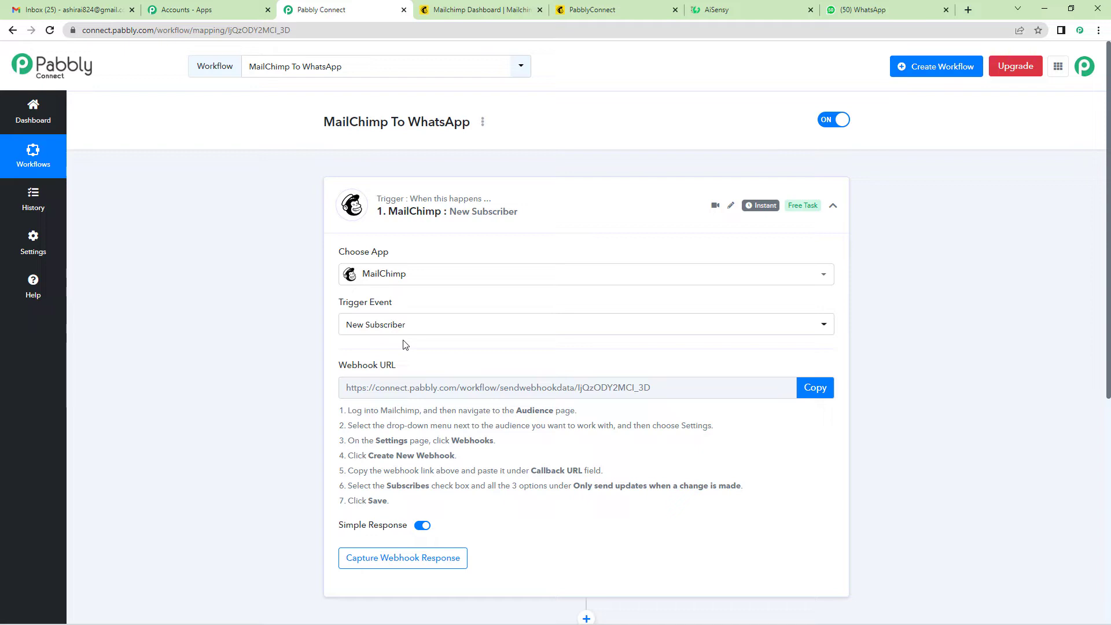
# - Copy the trigger's webhook URL and wait for a response, then go to Mailchimp
pyautogui.scroll(-2, 405, 345)
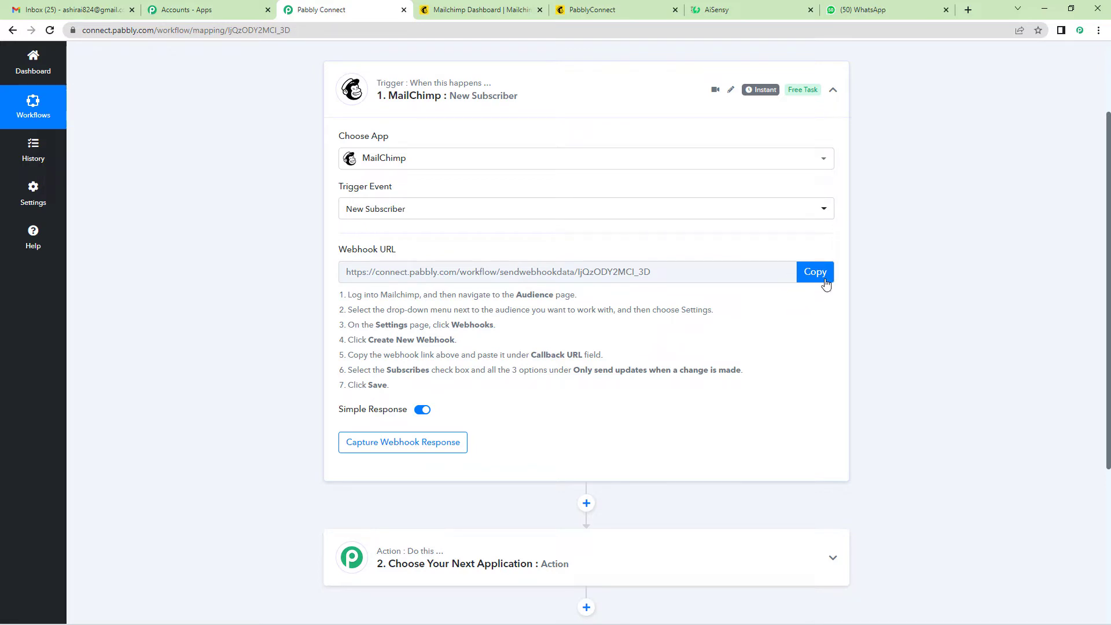
pyautogui.click(827, 279)
pyautogui.click(826, 279)
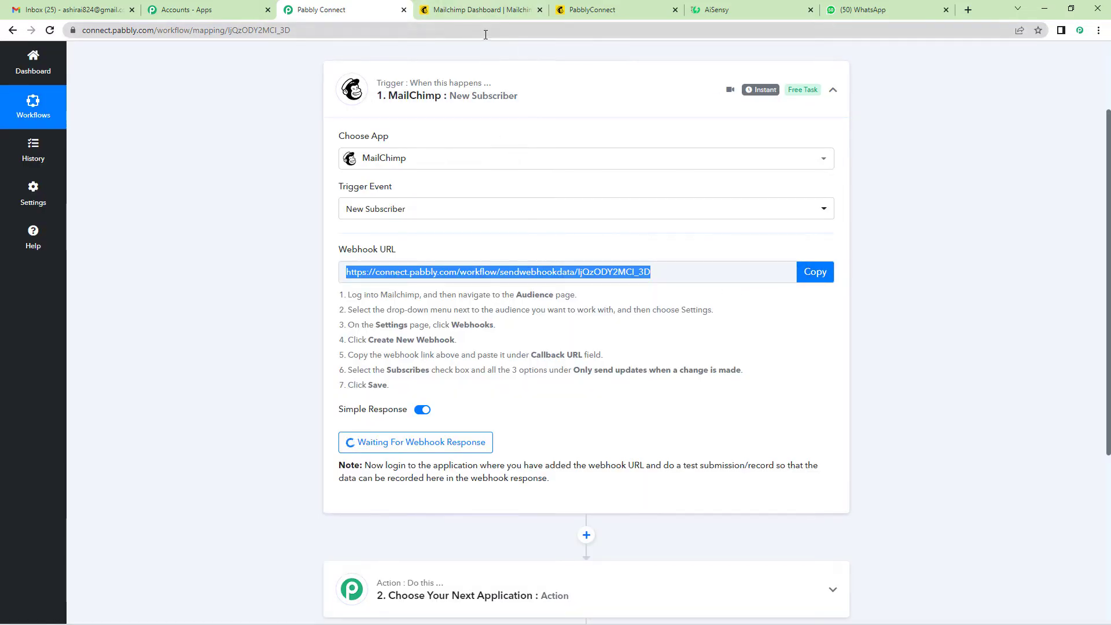
pyautogui.click(478, 6)
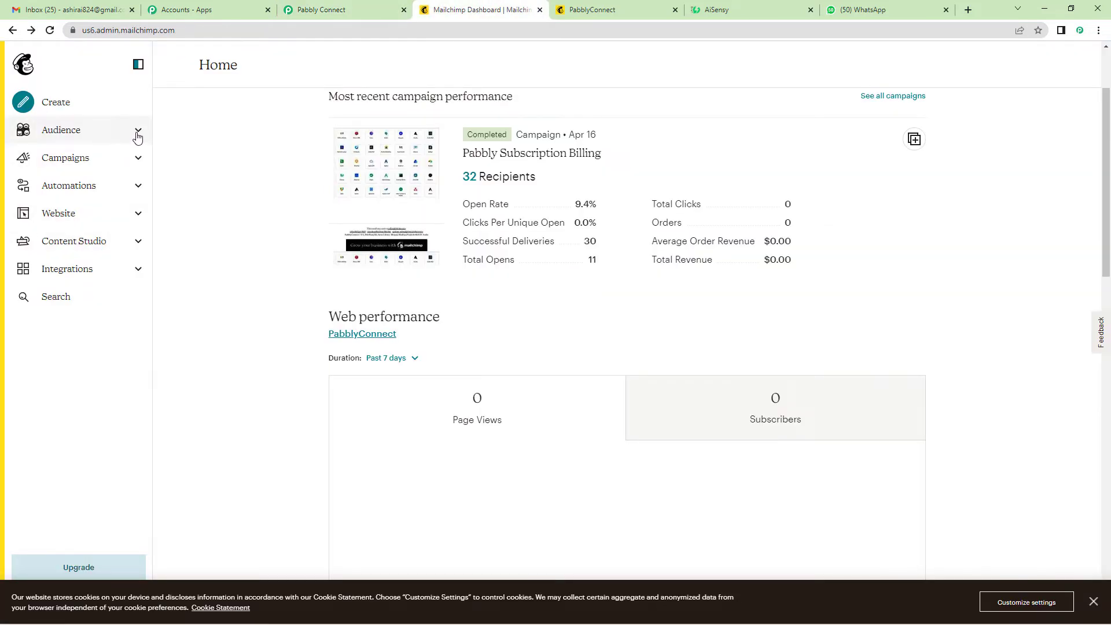
# - Open the PabblyConnect audience's Webhooks settings and start a new webhook
pyautogui.click(137, 131)
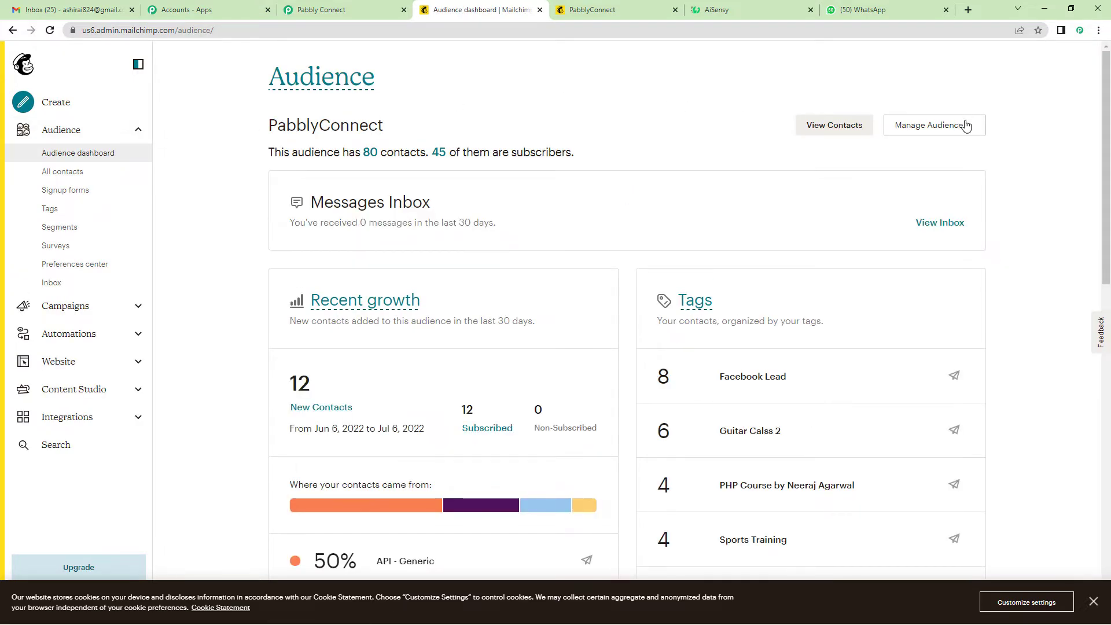
pyautogui.click(972, 132)
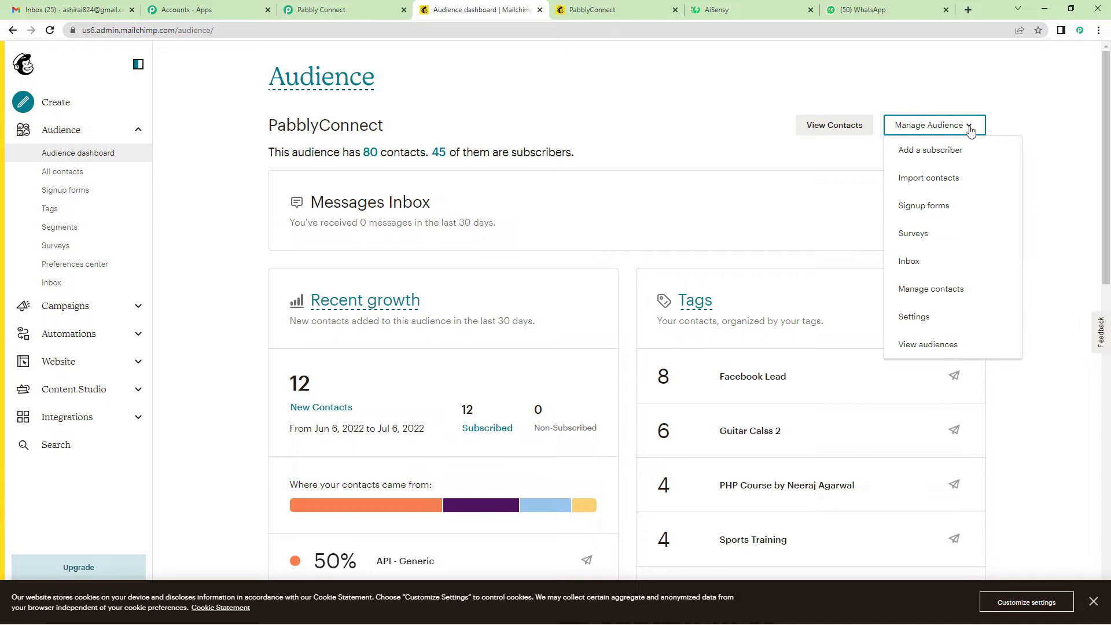
pyautogui.click(912, 318)
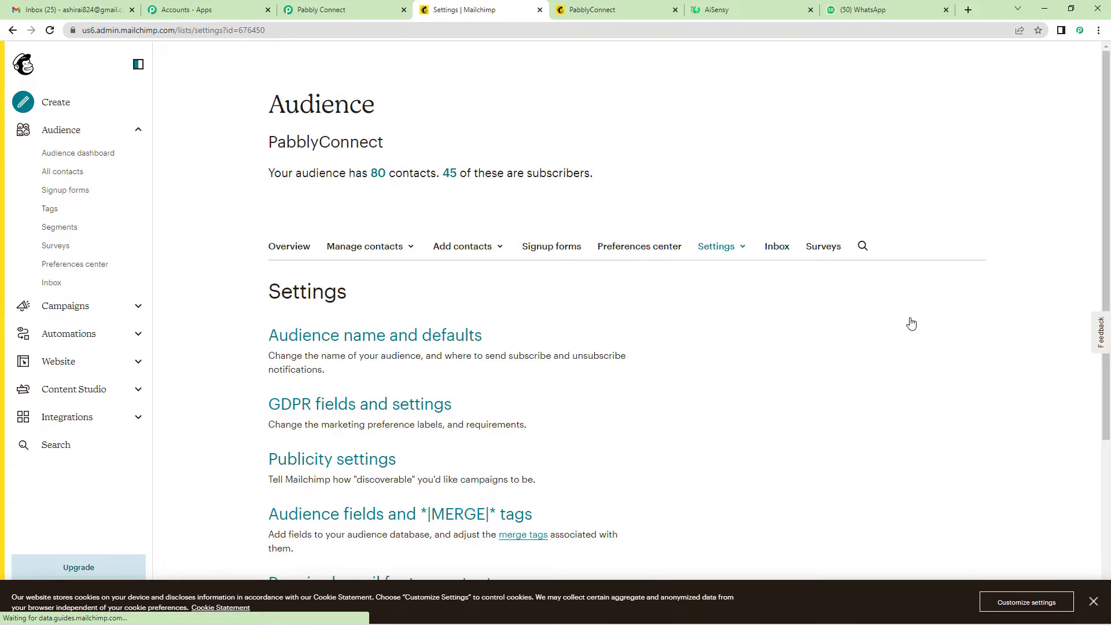
pyautogui.click(741, 249)
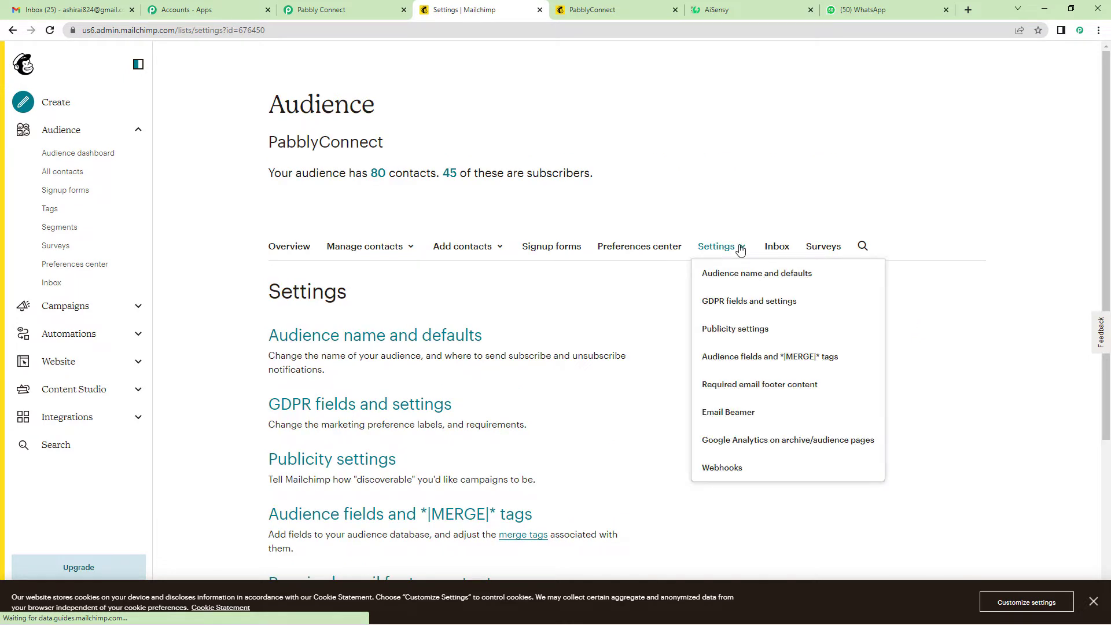
pyautogui.click(734, 470)
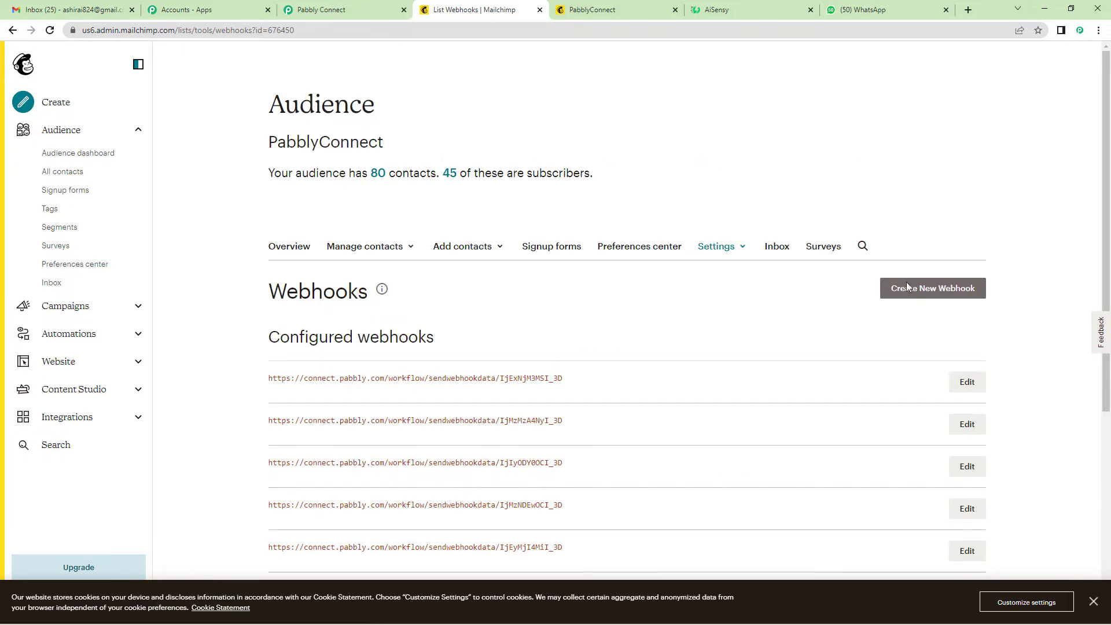
pyautogui.click(907, 289)
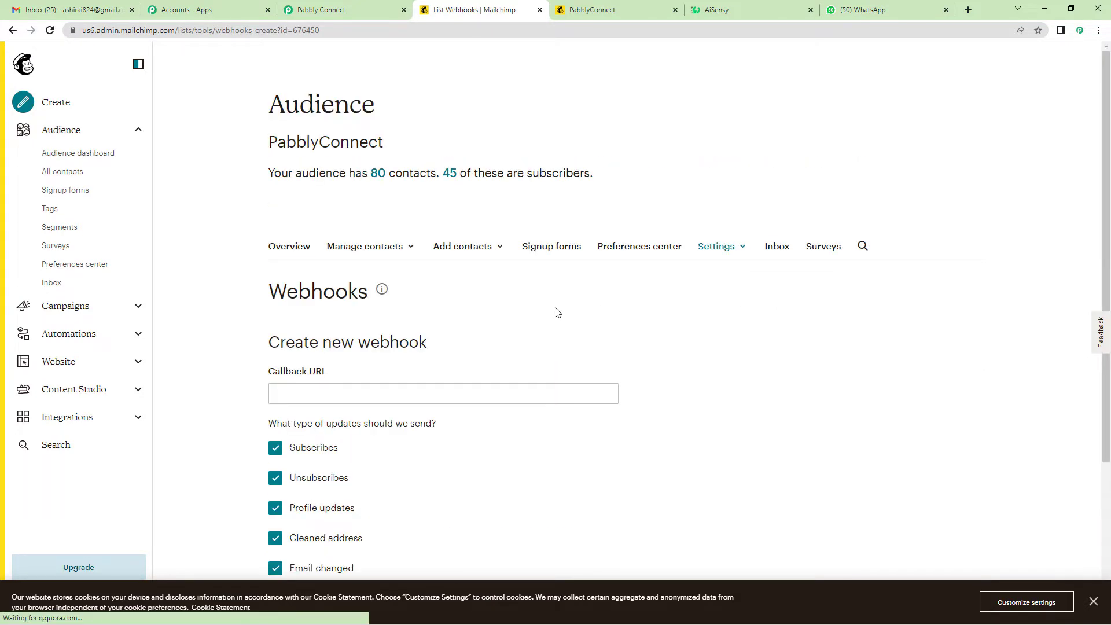
# - Paste the Pabbly webhook URL as the callback URL
pyautogui.click(346, 396)
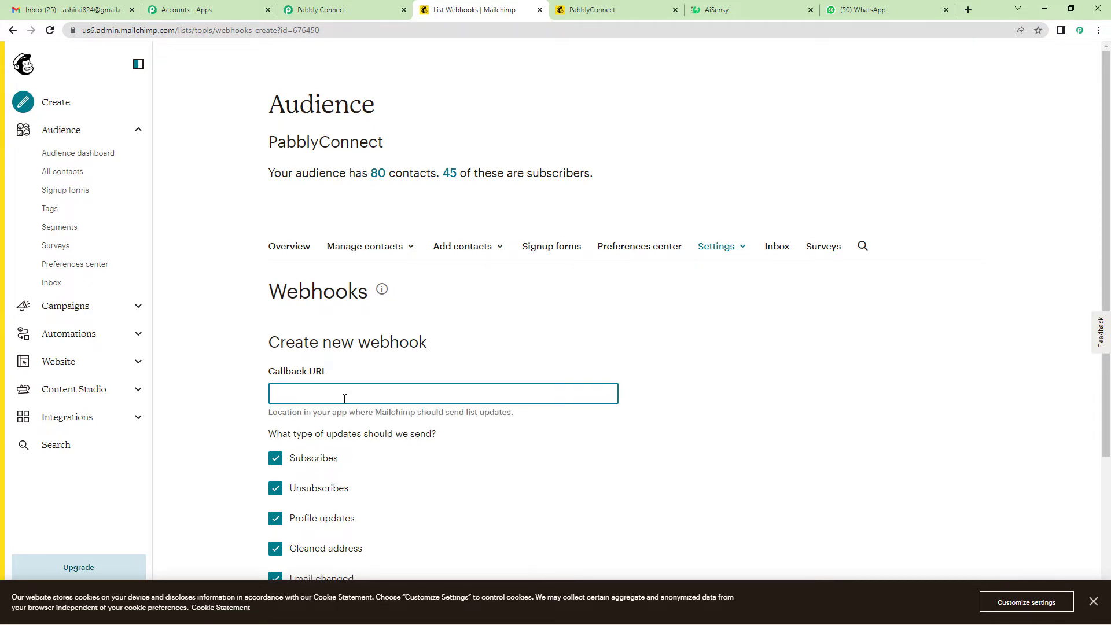
pyautogui.scroll(-3, 356, 391)
pyautogui.scroll(1, 366, 313)
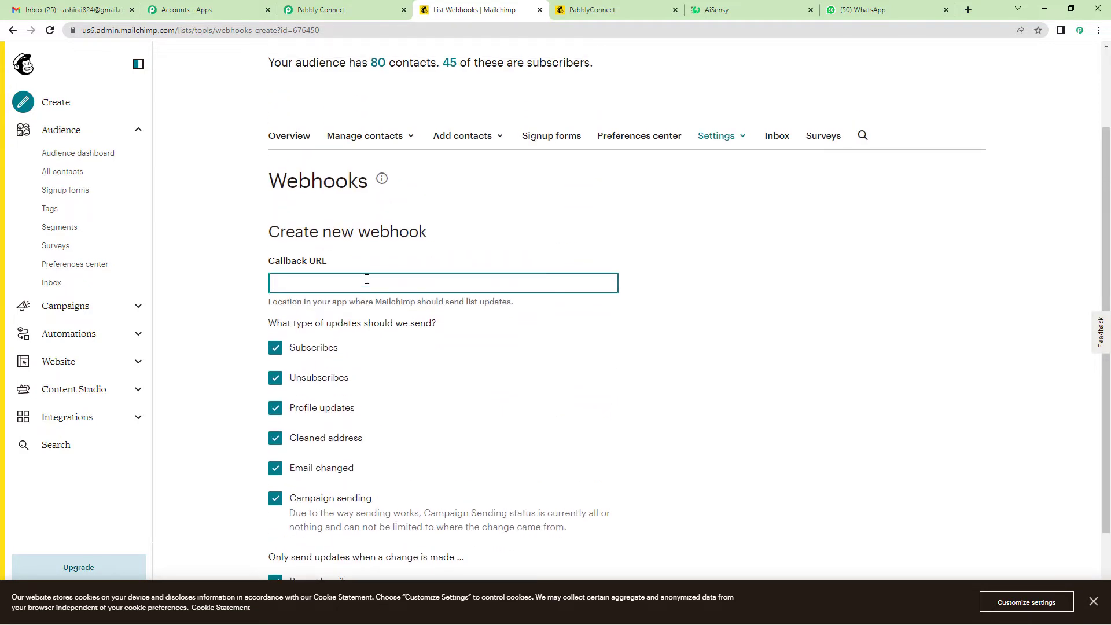
pyautogui.hotkey('ctrl', 'v')
pyautogui.scroll(-2, 275, 284)
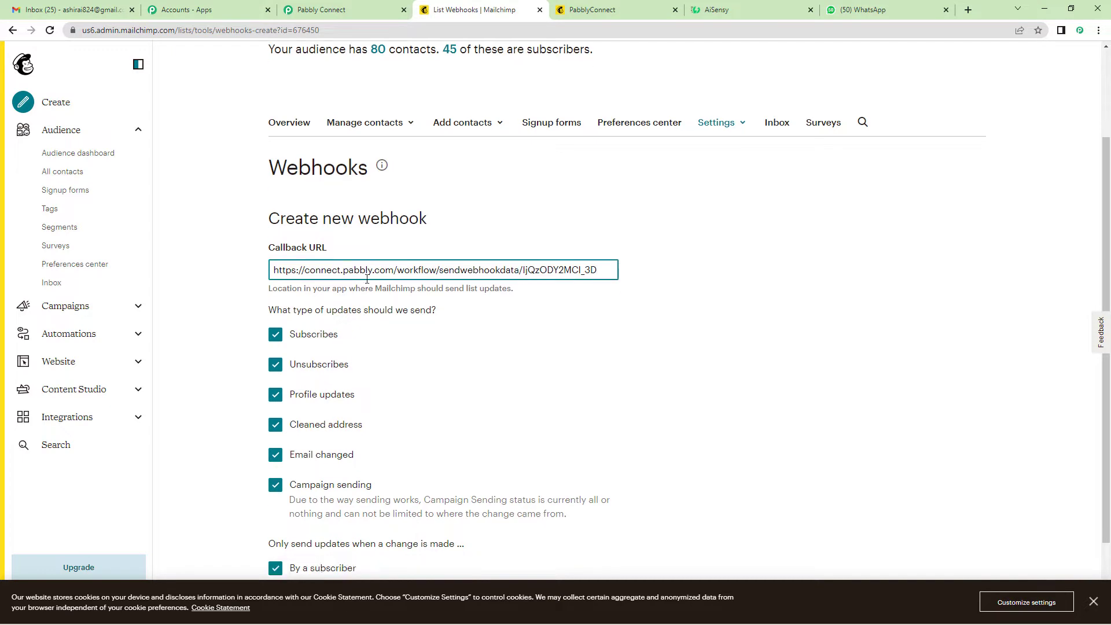
# - Keep only Subscribes updates, include API-sourced updates, and save the webhook
pyautogui.click(275, 264)
pyautogui.click(275, 293)
pyautogui.click(275, 322)
pyautogui.click(277, 355)
pyautogui.click(278, 384)
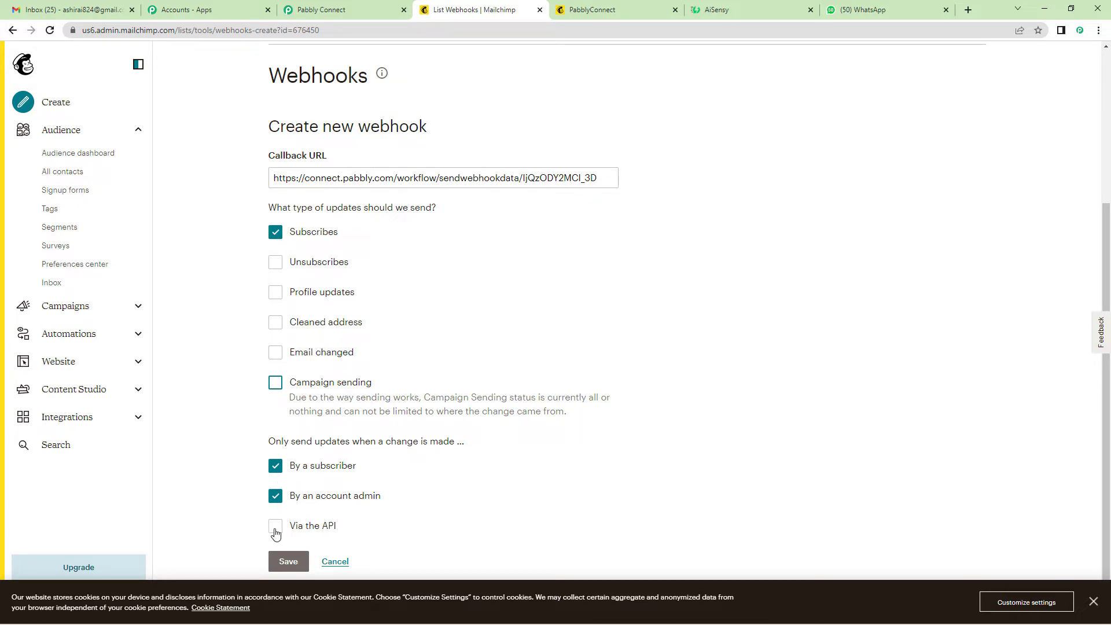
pyautogui.click(276, 529)
pyautogui.click(292, 564)
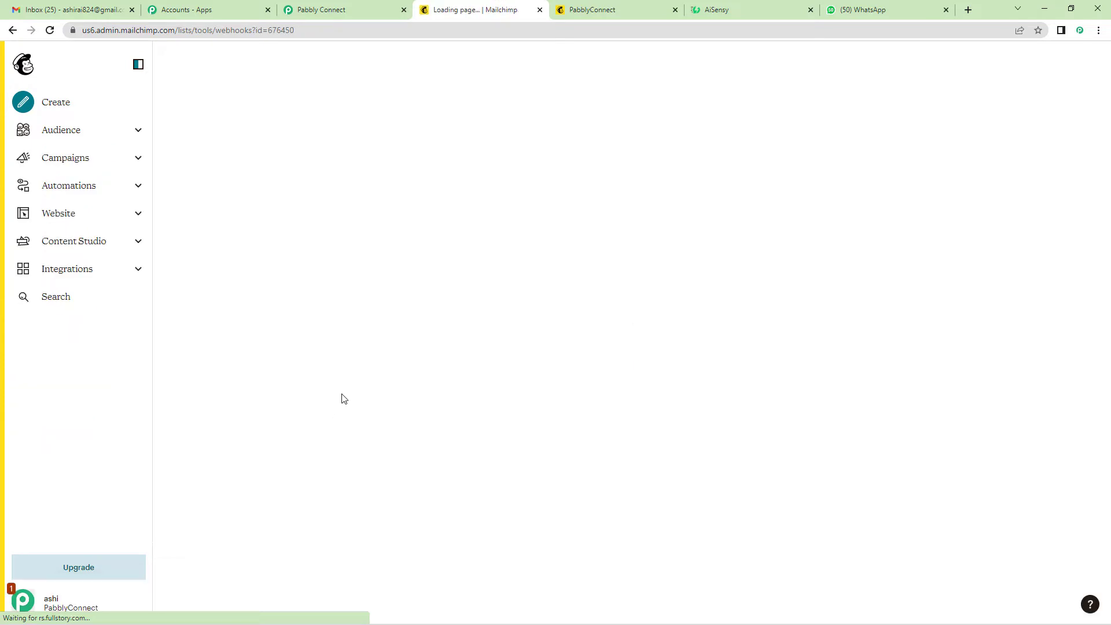
# - Confirm re-capturing the MailChimp trigger's webhook response in Pabbly Connect
pyautogui.click(317, 5)
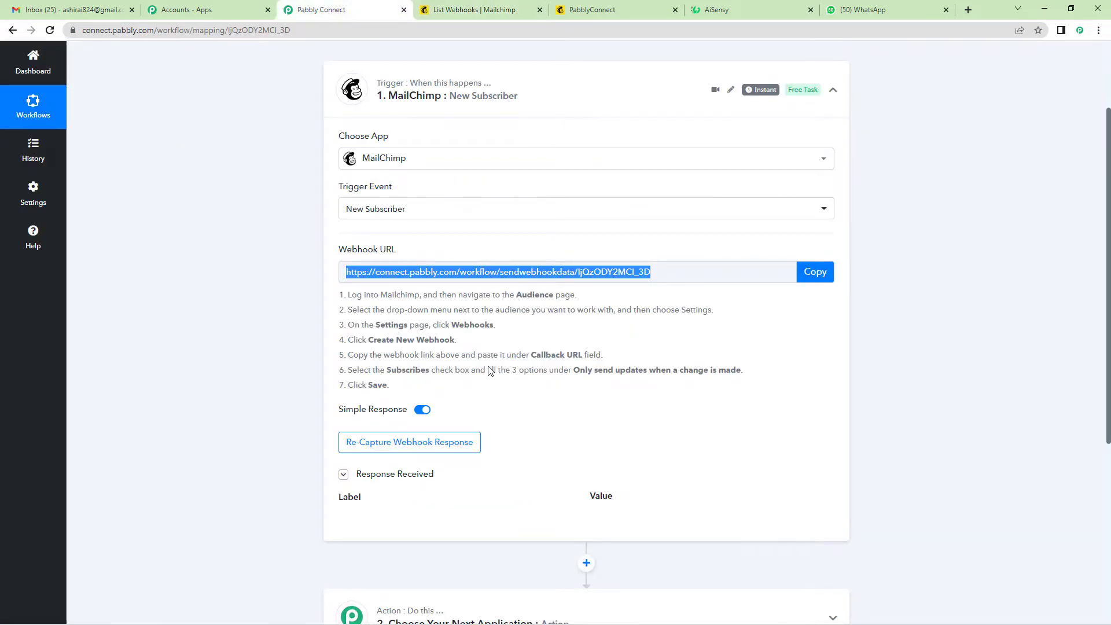
pyautogui.scroll(-1, 494, 387)
pyautogui.click(433, 393)
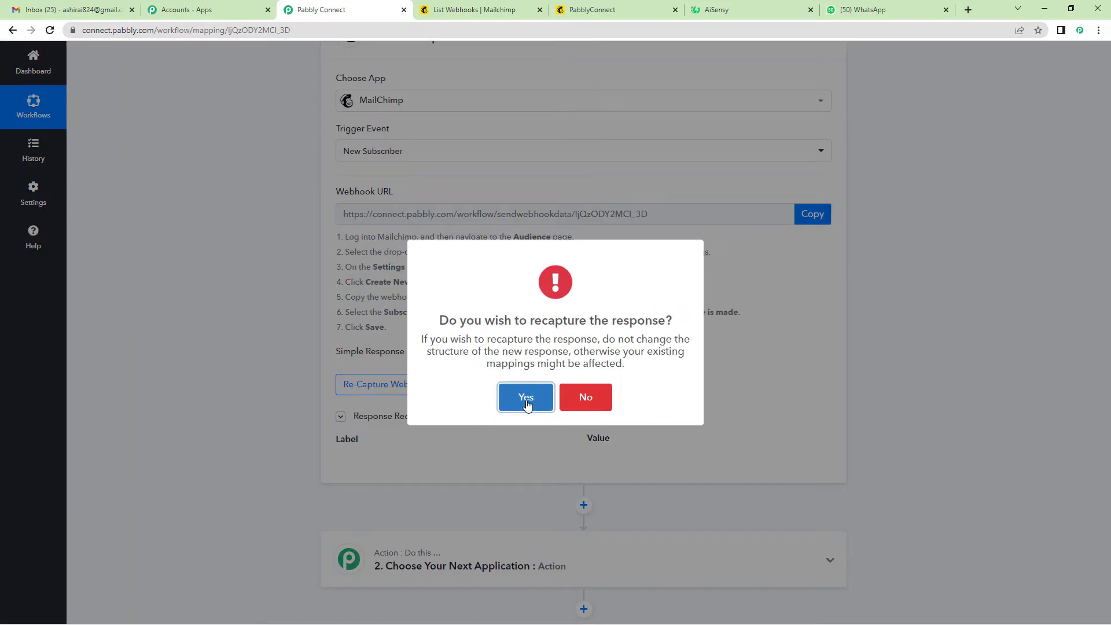
pyautogui.click(526, 399)
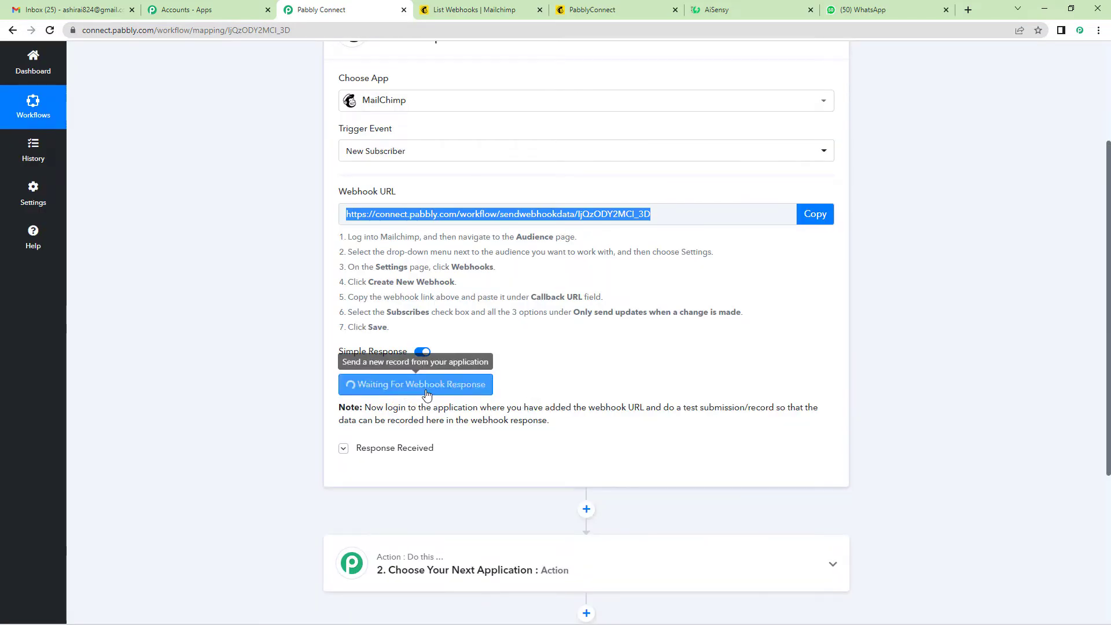
pyautogui.scroll(1, 515, 406)
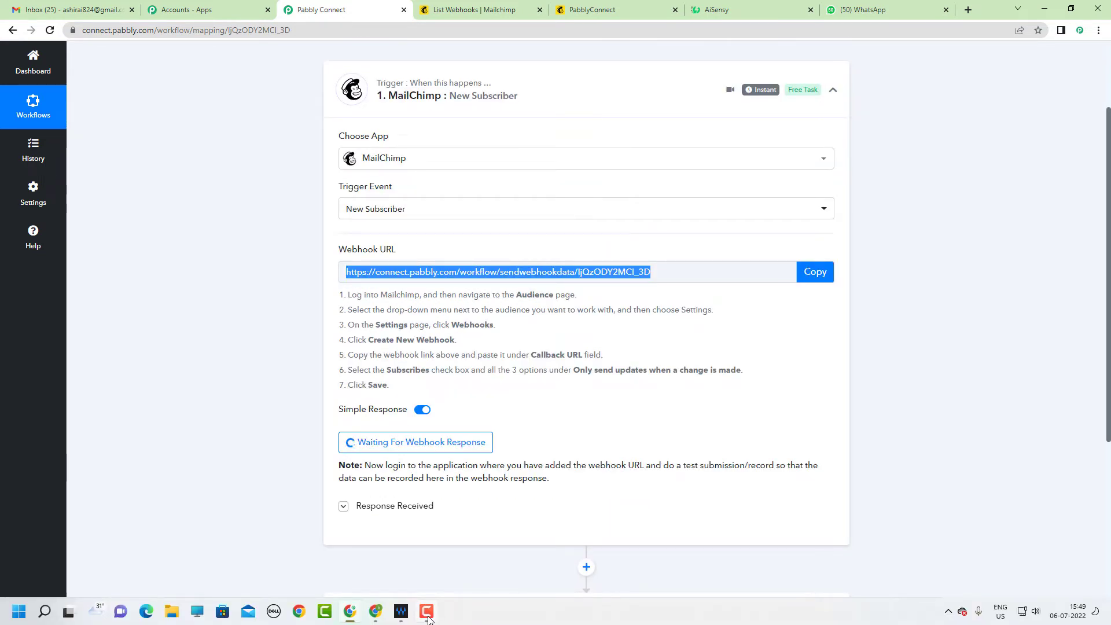
pyautogui.moveTo(573, 87)
pyautogui.click(604, 9)
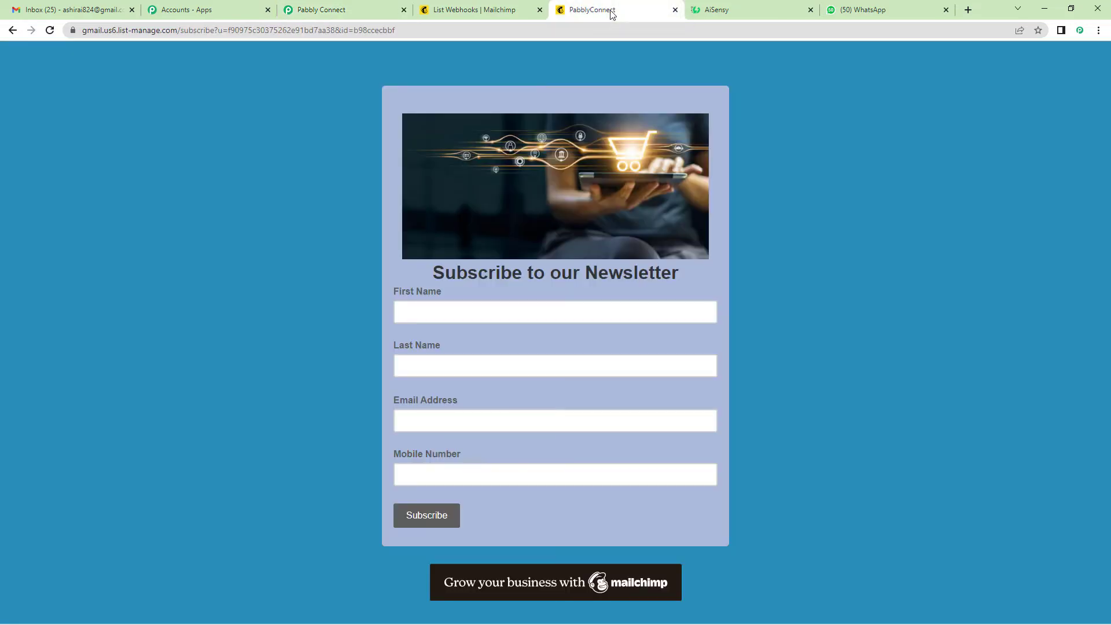
pyautogui.click(458, 316)
pyautogui.write('Ankita ')
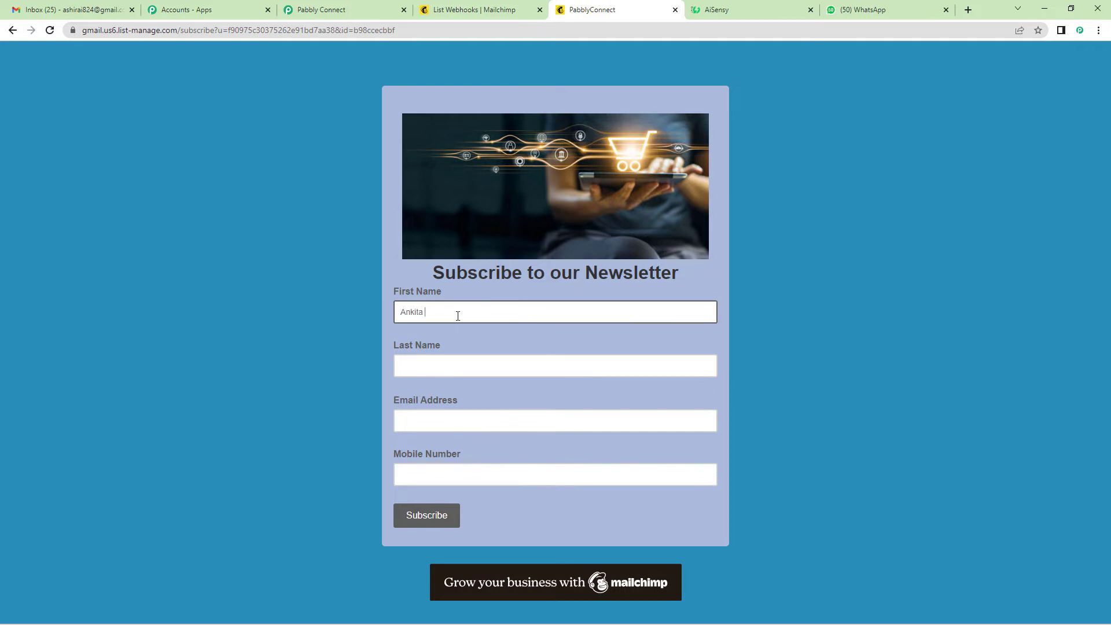
pyautogui.write('Singh')
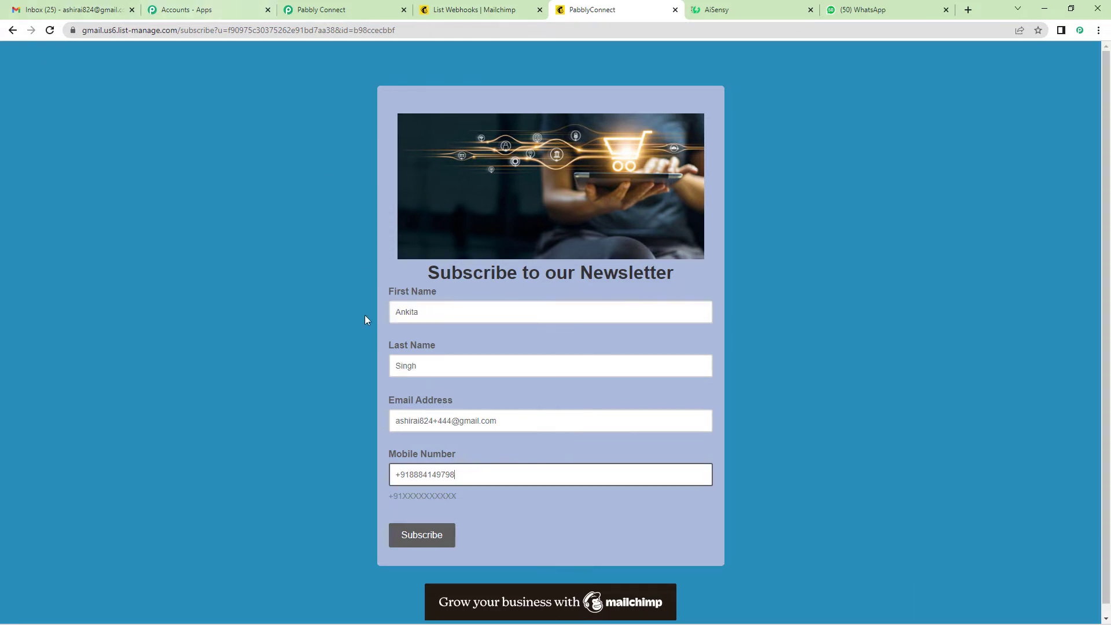
pyautogui.click(442, 537)
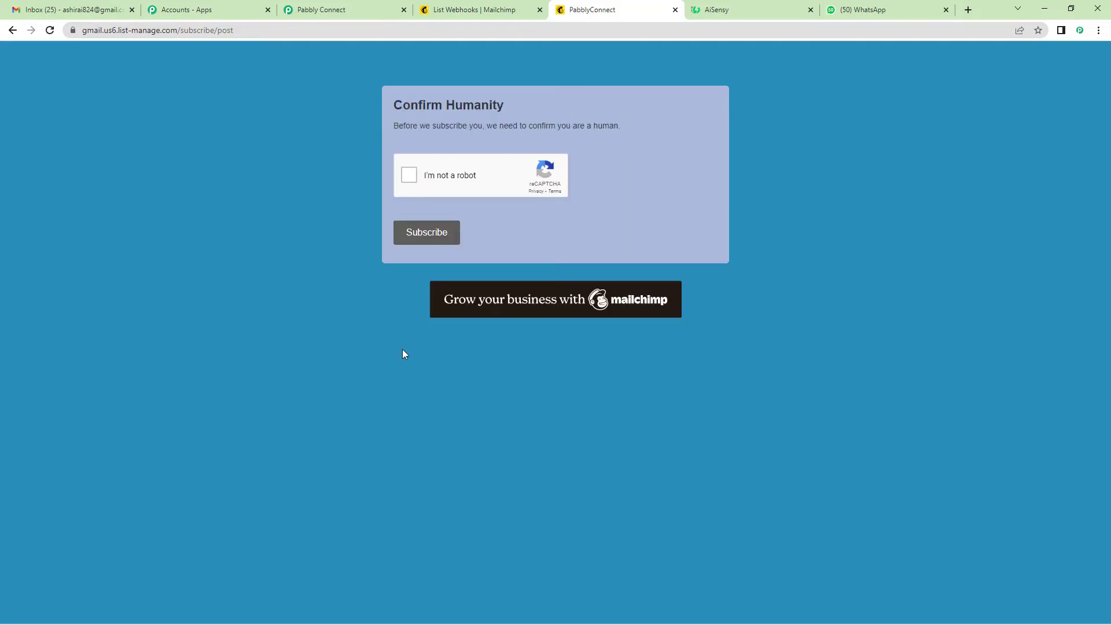
pyautogui.click(410, 175)
pyautogui.click(430, 233)
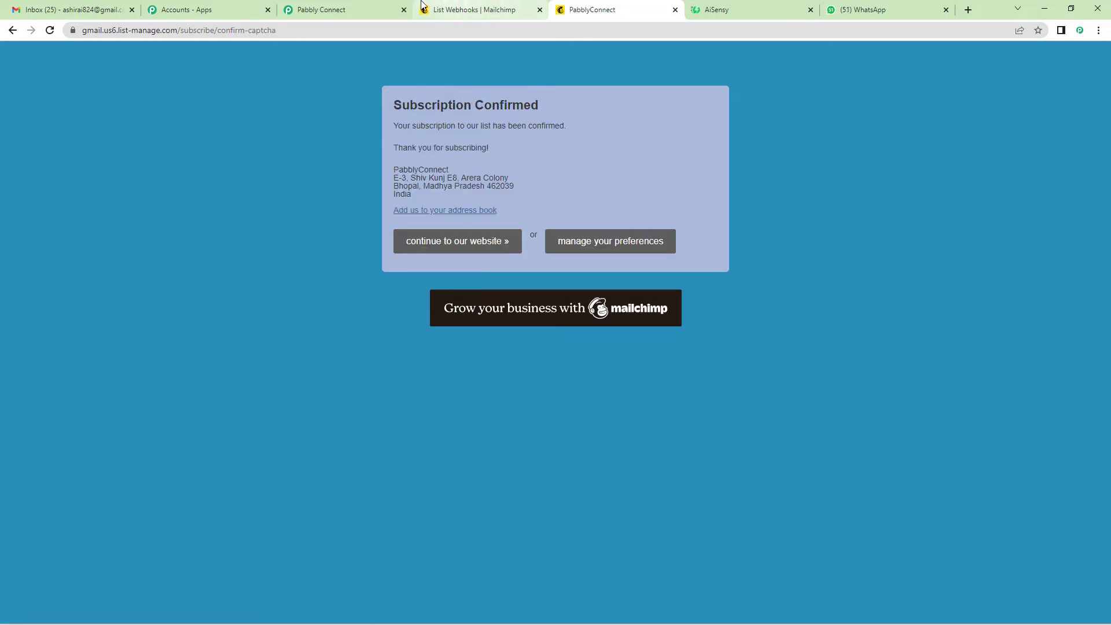
# - Review the captured subscriber response, checking the FNAME and LNAME values
pyautogui.click(363, 6)
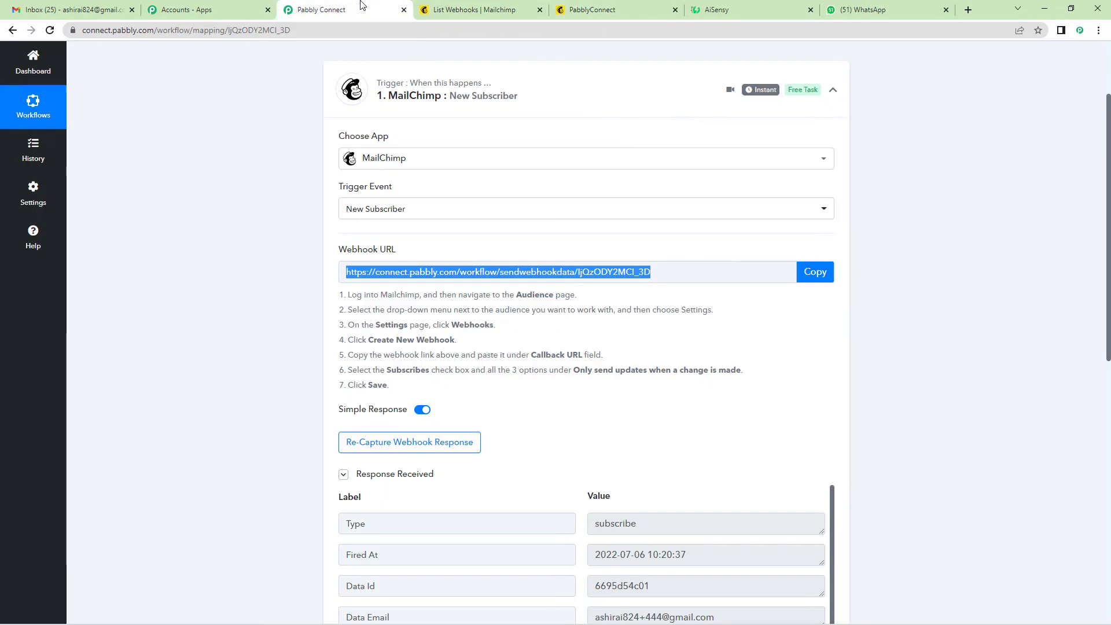
pyautogui.scroll(-4, 606, 416)
pyautogui.scroll(-2, 608, 411)
pyautogui.scroll(-1, 608, 411)
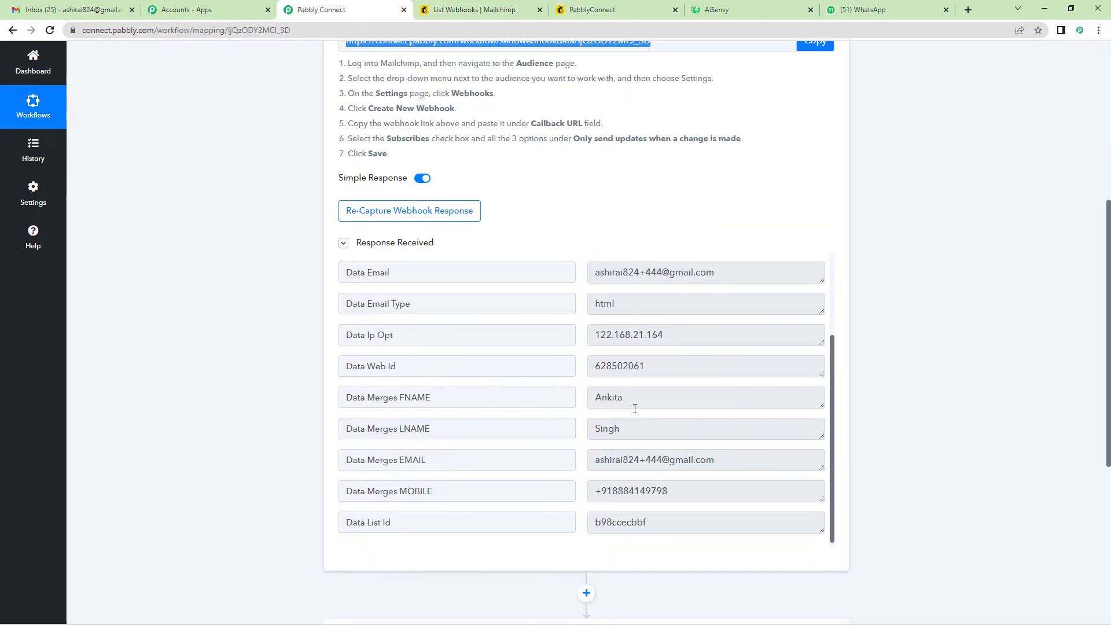
pyautogui.scroll(-3, 637, 404)
pyautogui.scroll(2, 605, 359)
pyautogui.scroll(-2, 606, 280)
pyautogui.doubleClick(600, 227)
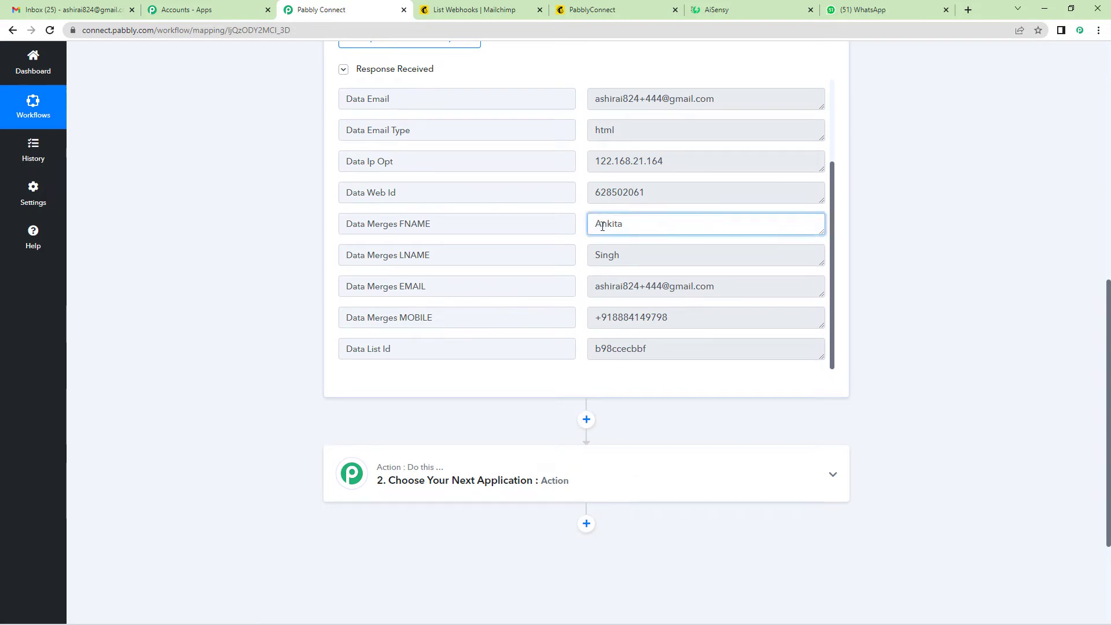
pyautogui.doubleClick(610, 256)
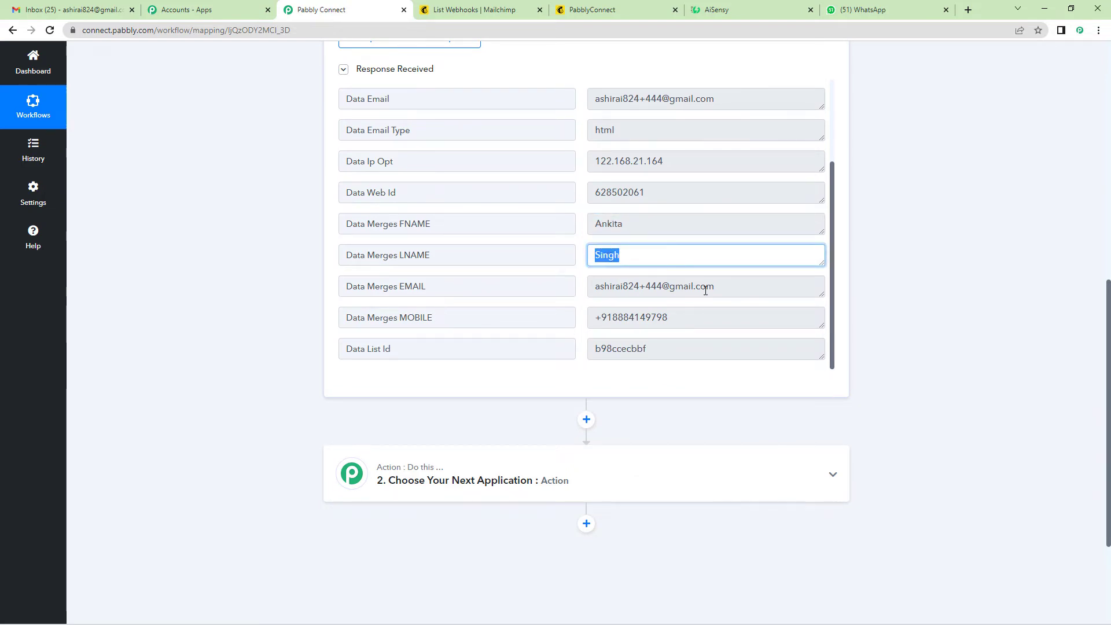
# - Expand the second action step and focus its app search box
pyautogui.scroll(-1, 705, 288)
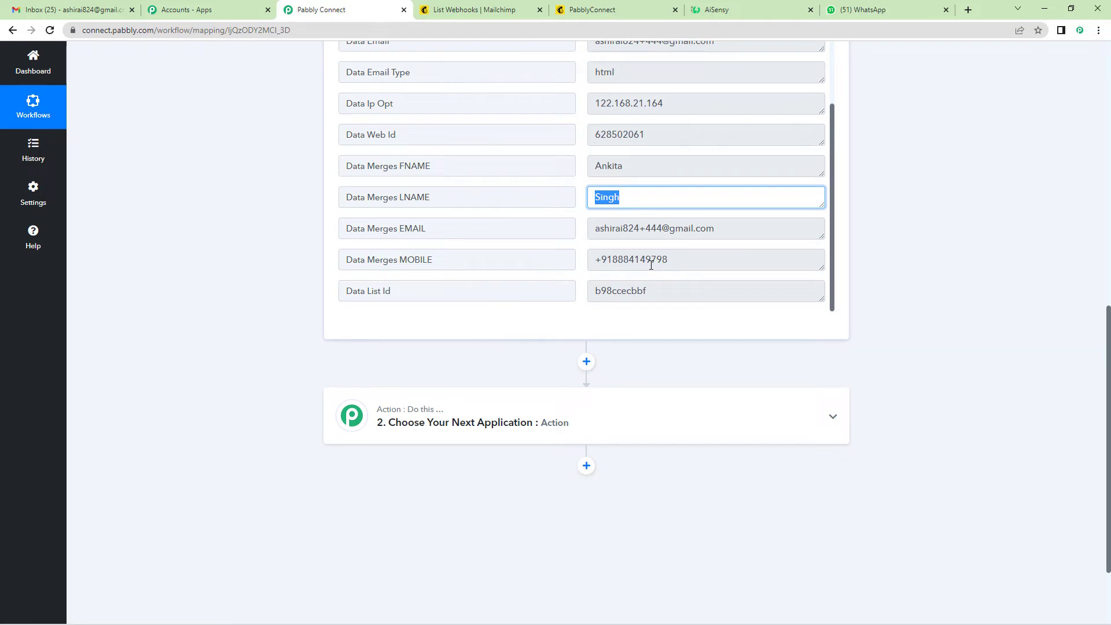
pyautogui.scroll(-2, 652, 265)
pyautogui.click(534, 320)
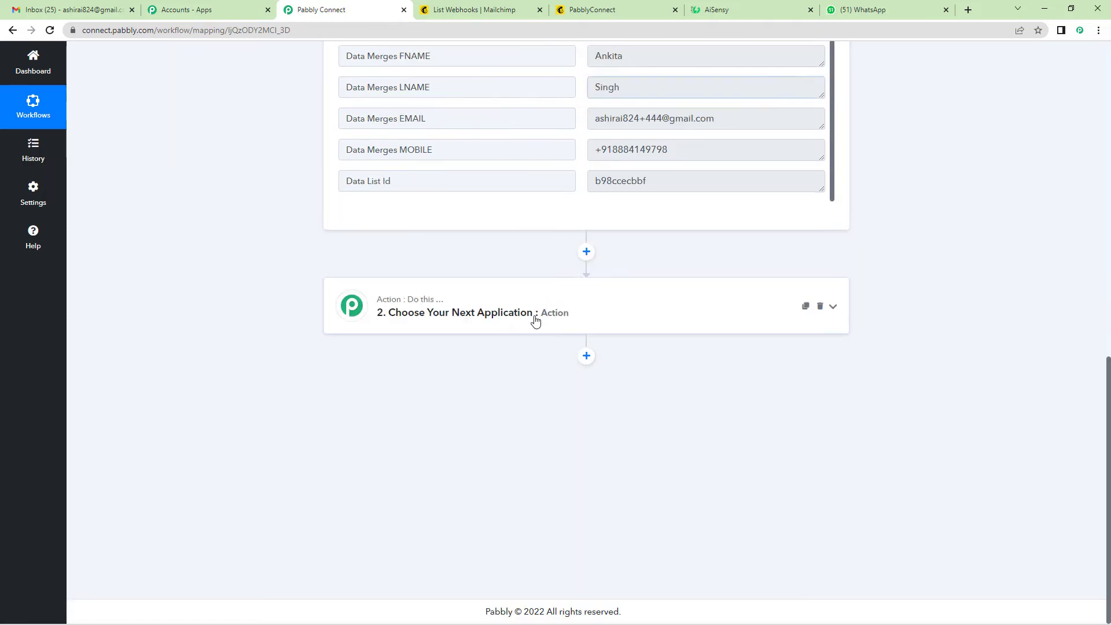
pyautogui.scroll(-2, 536, 321)
pyautogui.click(473, 262)
# - Choose WhatsApp by AiSensy with the Send Template Message event and open its connection settings
pyautogui.write('Whats')
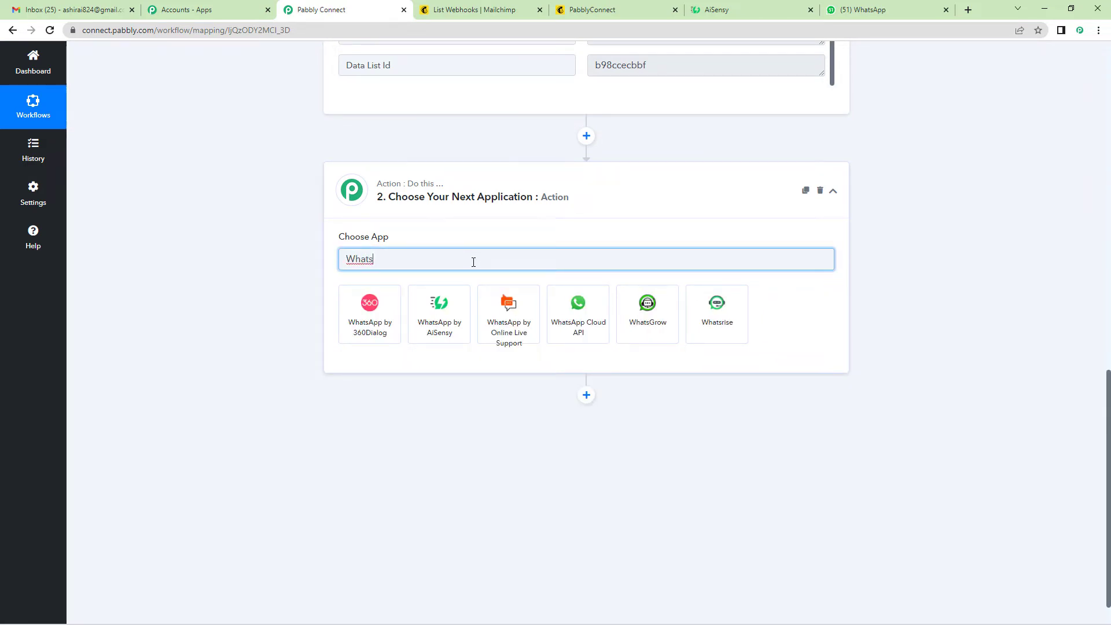
pyautogui.click(447, 329)
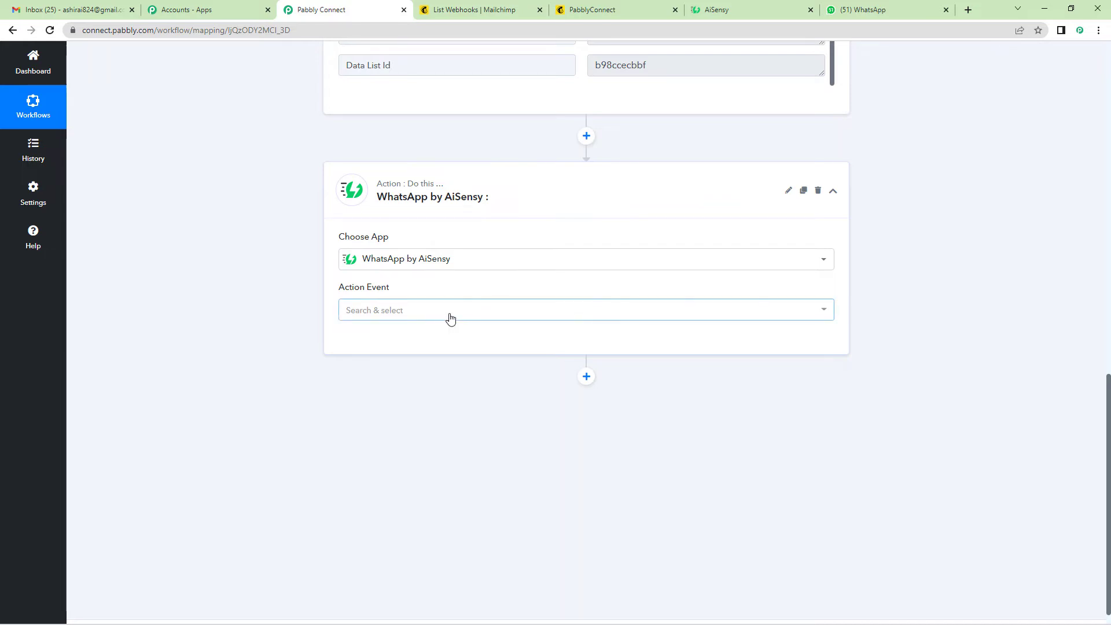
pyautogui.click(450, 318)
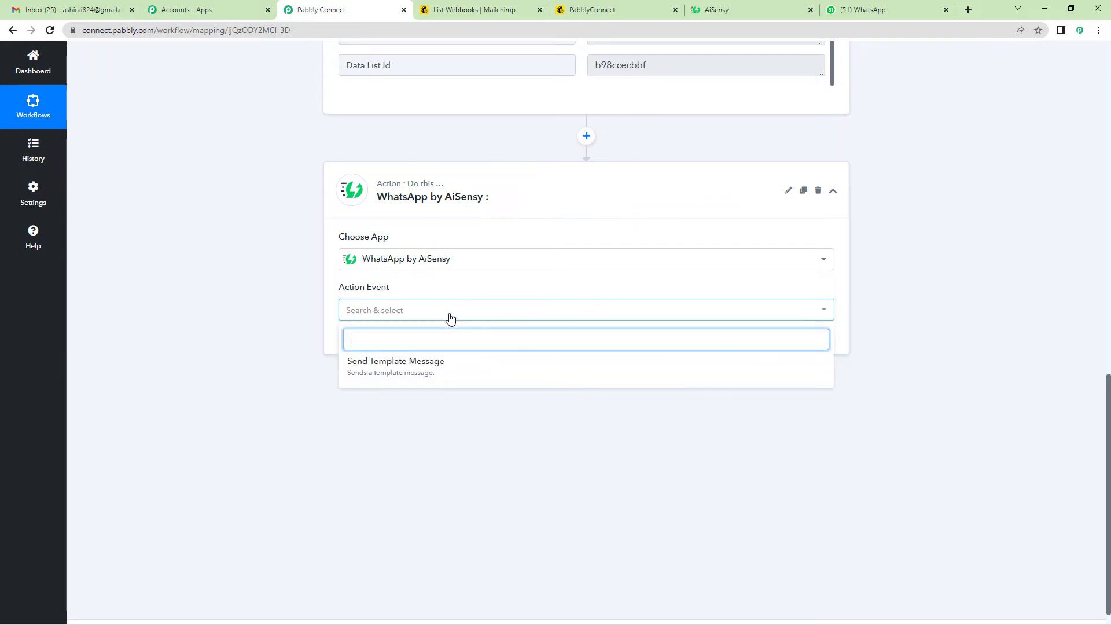
pyautogui.click(420, 375)
pyautogui.click(366, 342)
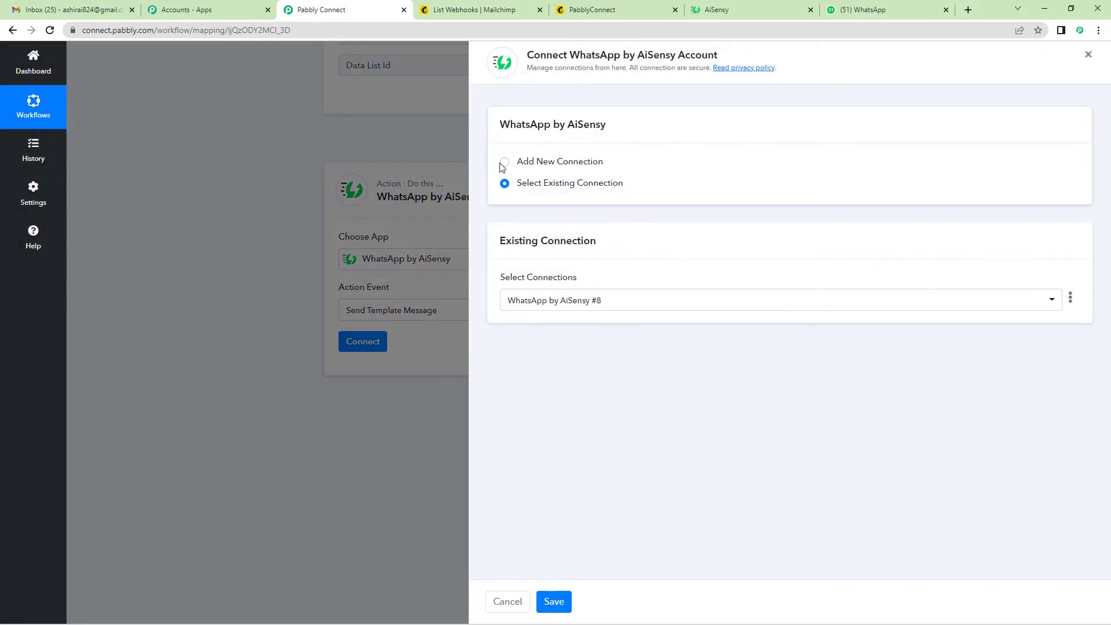
# - Select Add New Connection for AiSensy, then go to the AiSensy dashboard
pyautogui.click(503, 163)
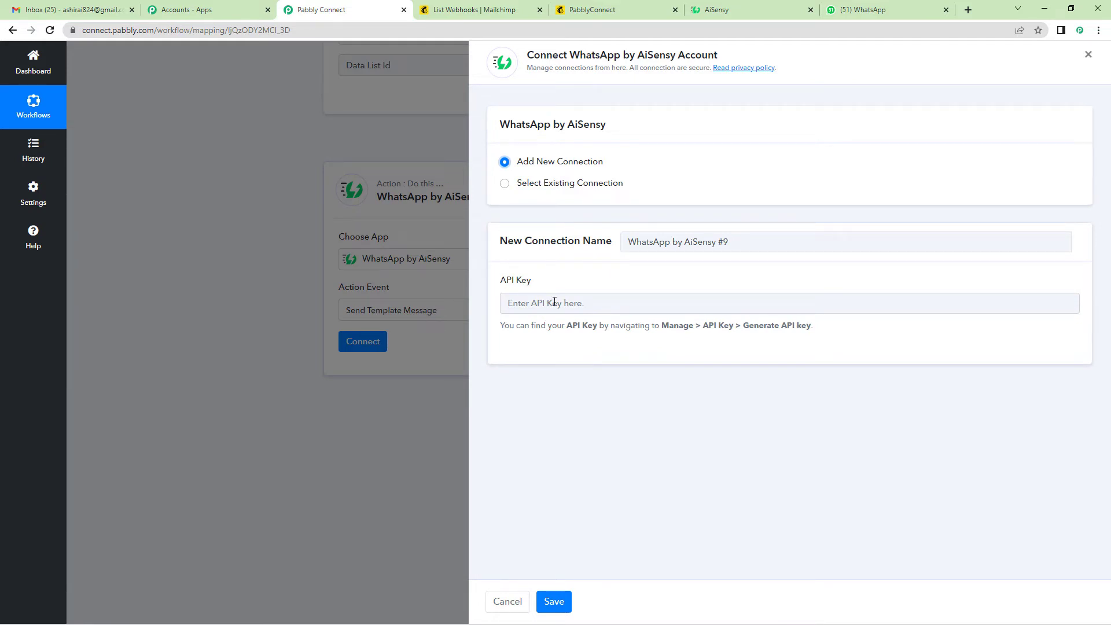
pyautogui.click(732, 10)
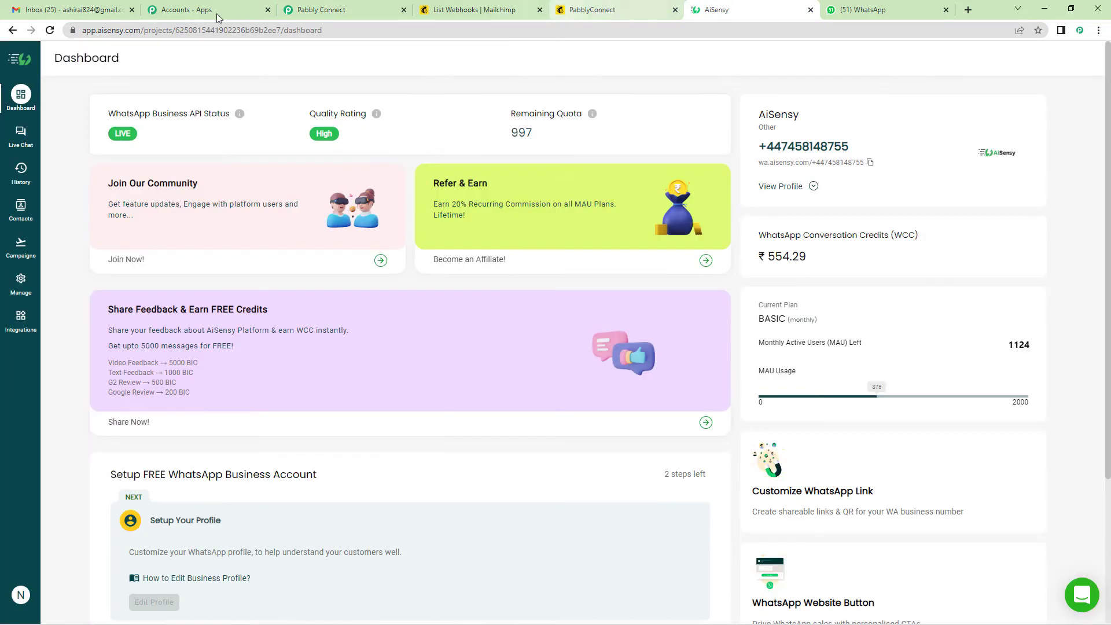
# - Copy the API key from AiSensy's Manage > API Key page
pyautogui.click(20, 284)
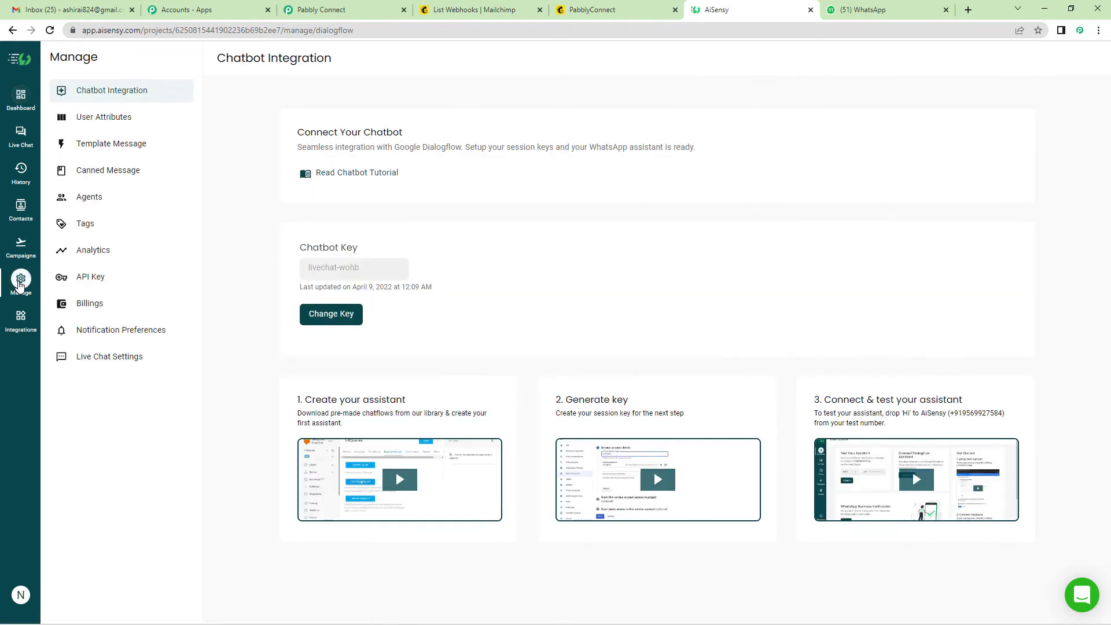
pyautogui.click(84, 280)
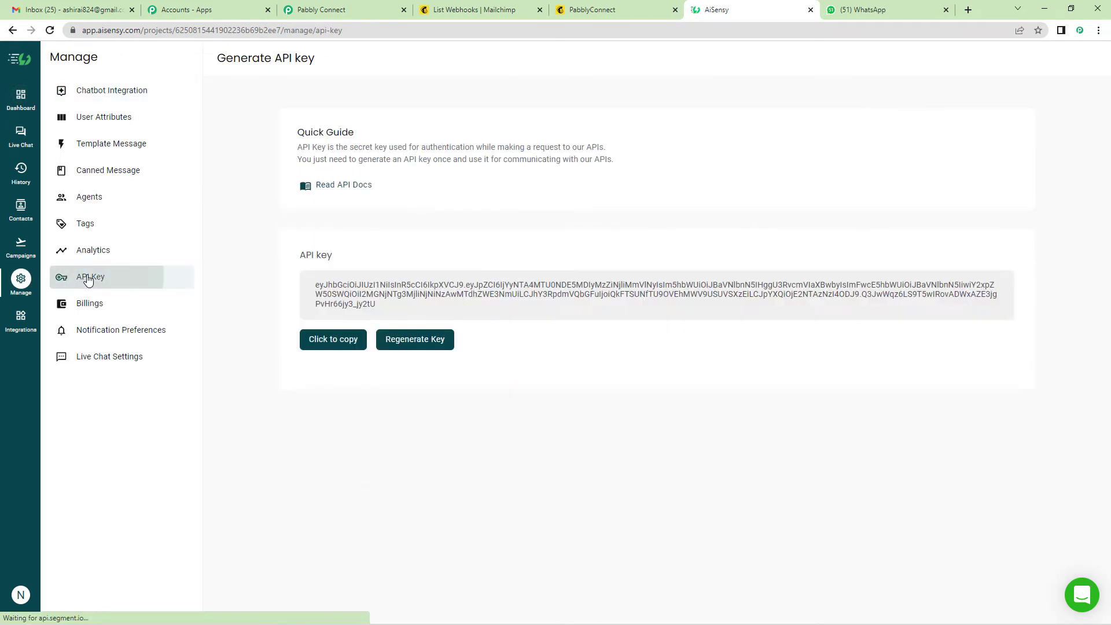
pyautogui.moveTo(313, 291); pyautogui.dragTo(322, 315)
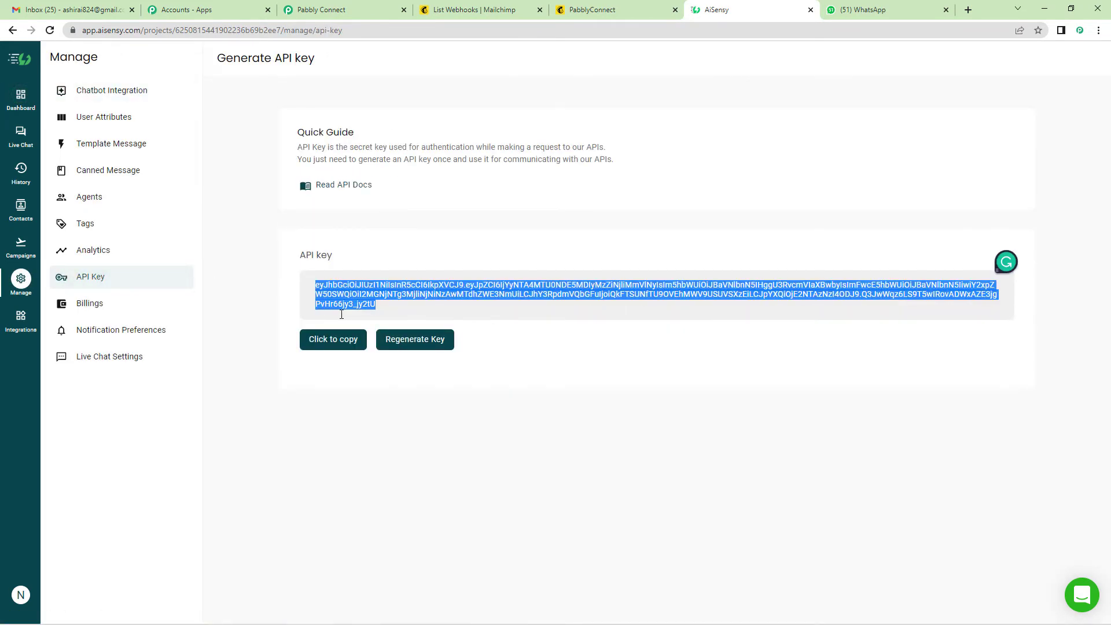
pyautogui.click(293, 335)
pyautogui.click(324, 340)
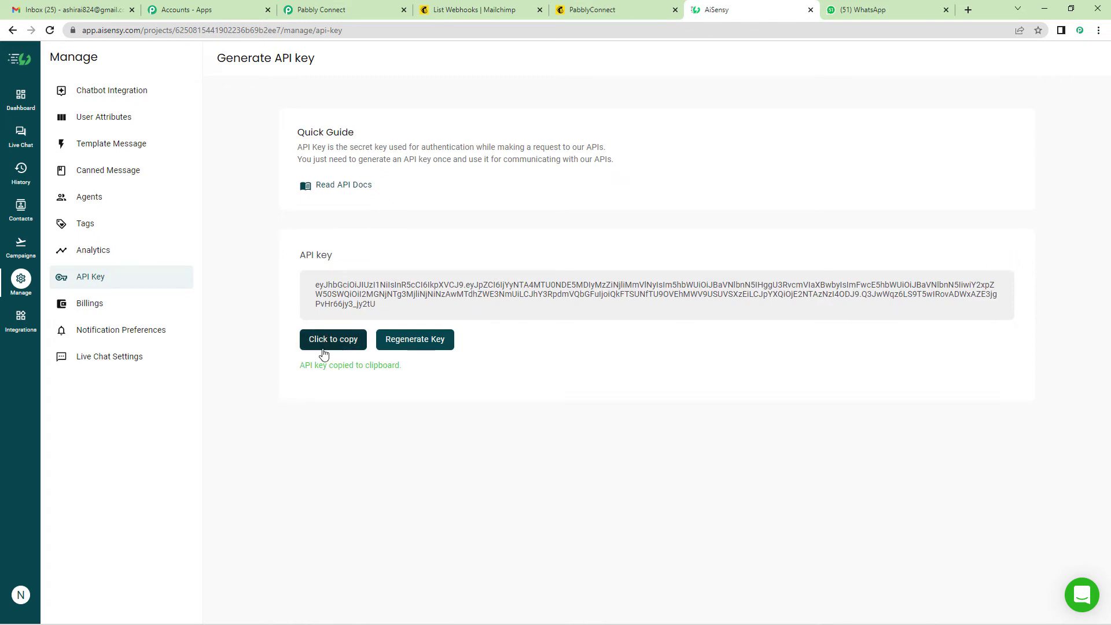
pyautogui.click(332, 6)
pyautogui.click(523, 302)
# - Paste the API key and save the AiSensy connection
pyautogui.hotkey('ctrl', 'v')
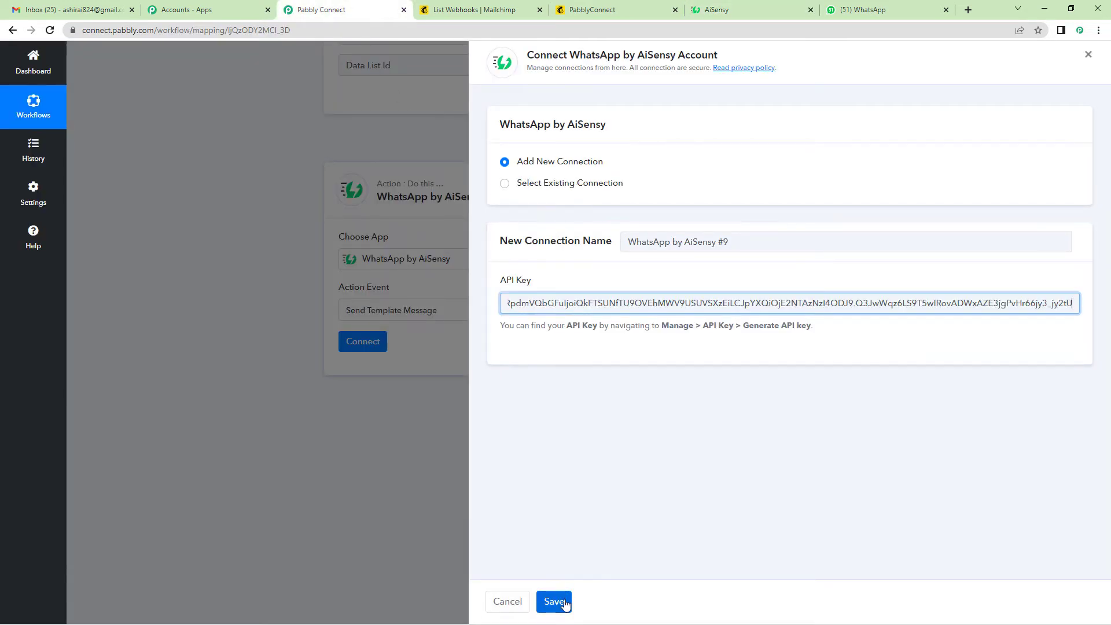
pyautogui.click(555, 602)
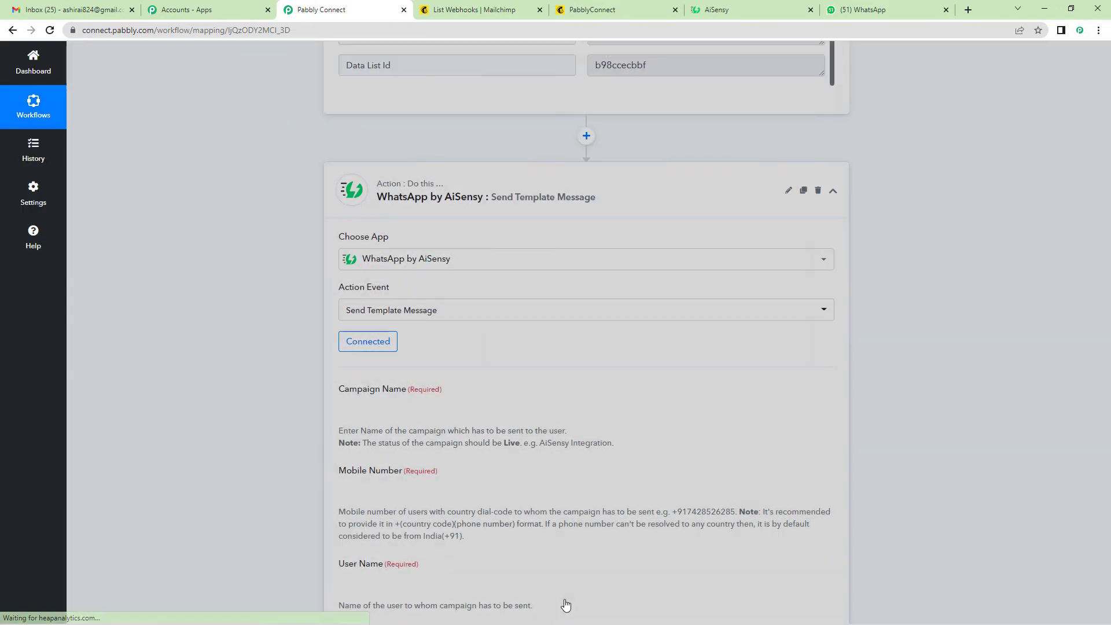
pyautogui.scroll(-2, 494, 323)
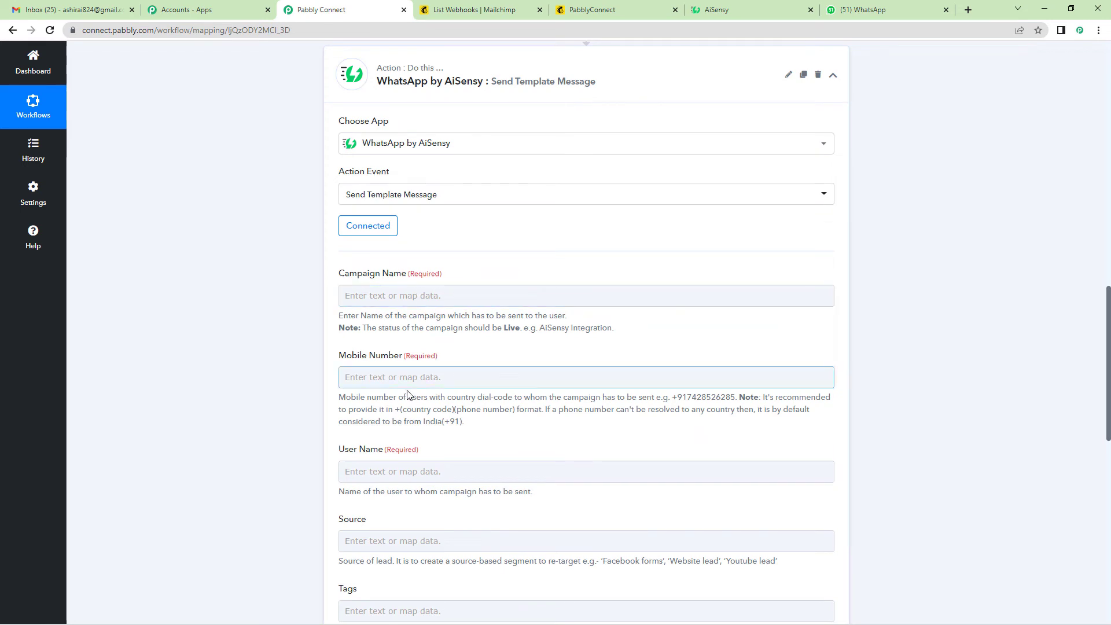
pyautogui.click(440, 305)
# - Start a new AiSensy API campaign named 'New subscriber alert'
pyautogui.click(748, 5)
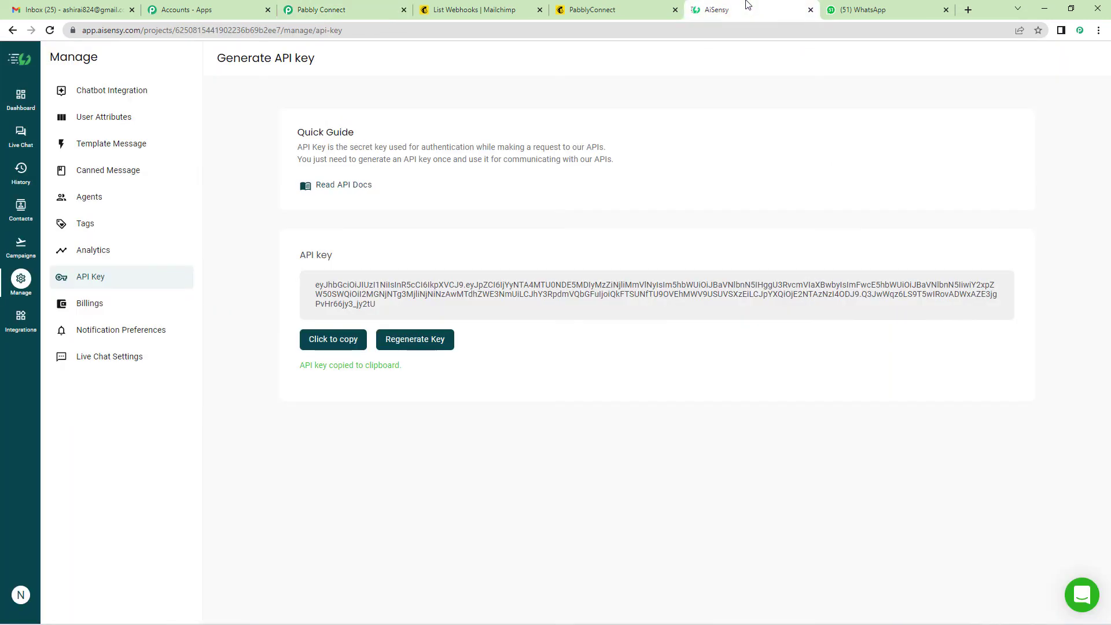
pyautogui.click(21, 246)
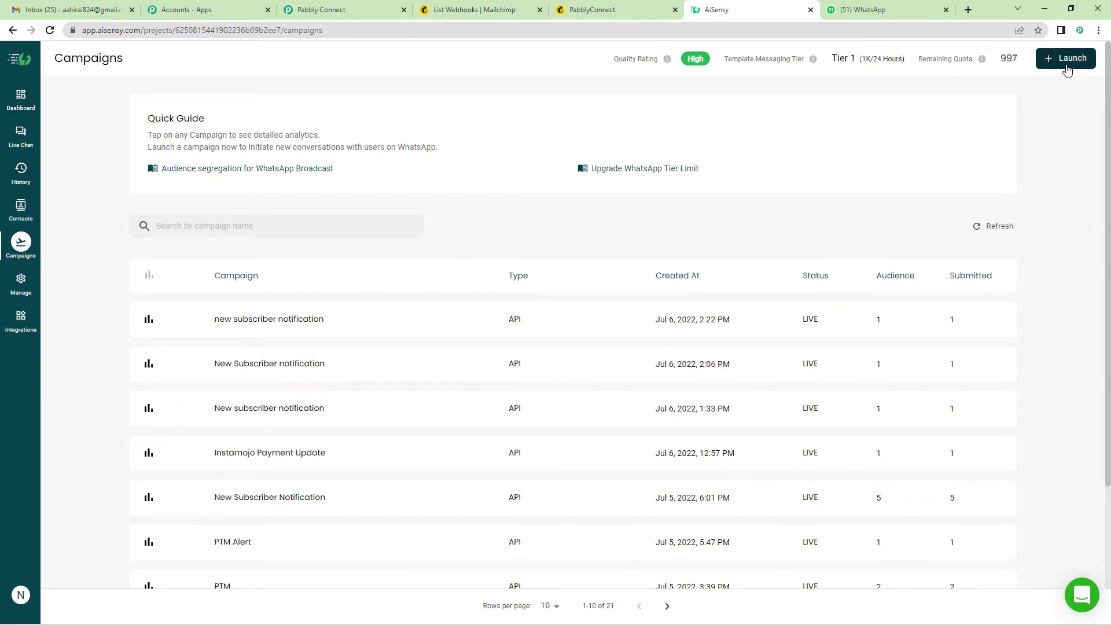
pyautogui.click(1069, 70)
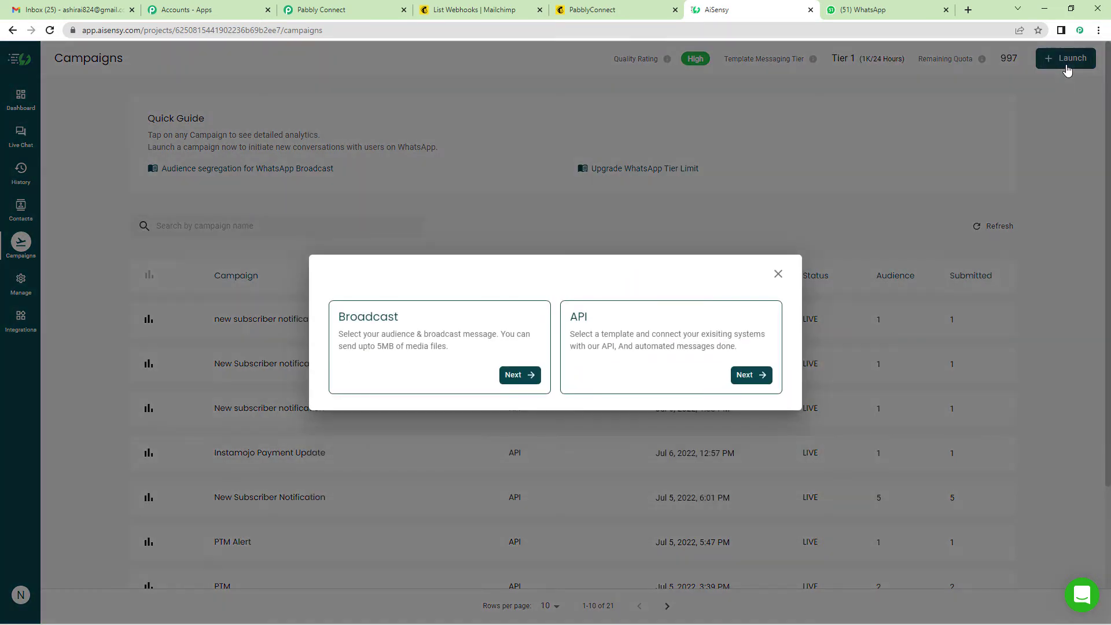
pyautogui.click(750, 377)
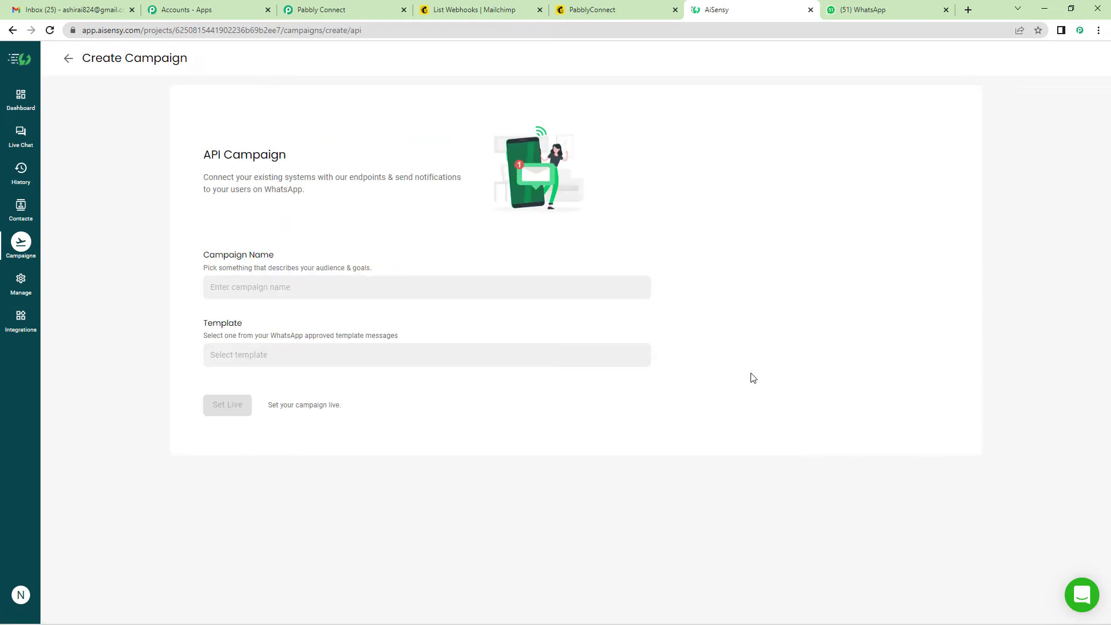
pyautogui.click(327, 285)
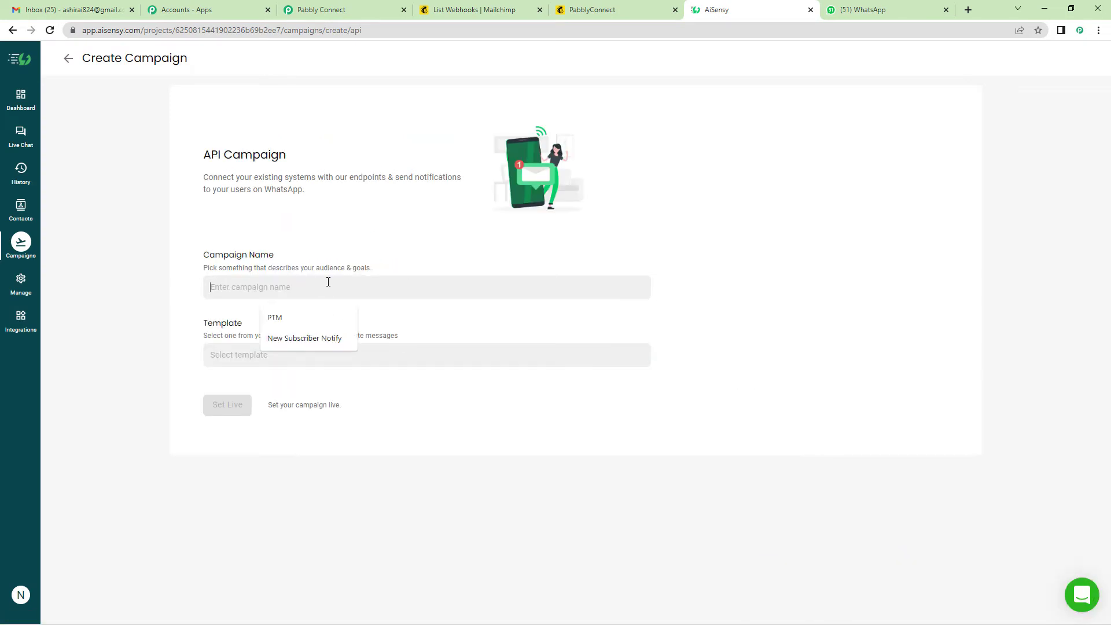
pyautogui.write('N')
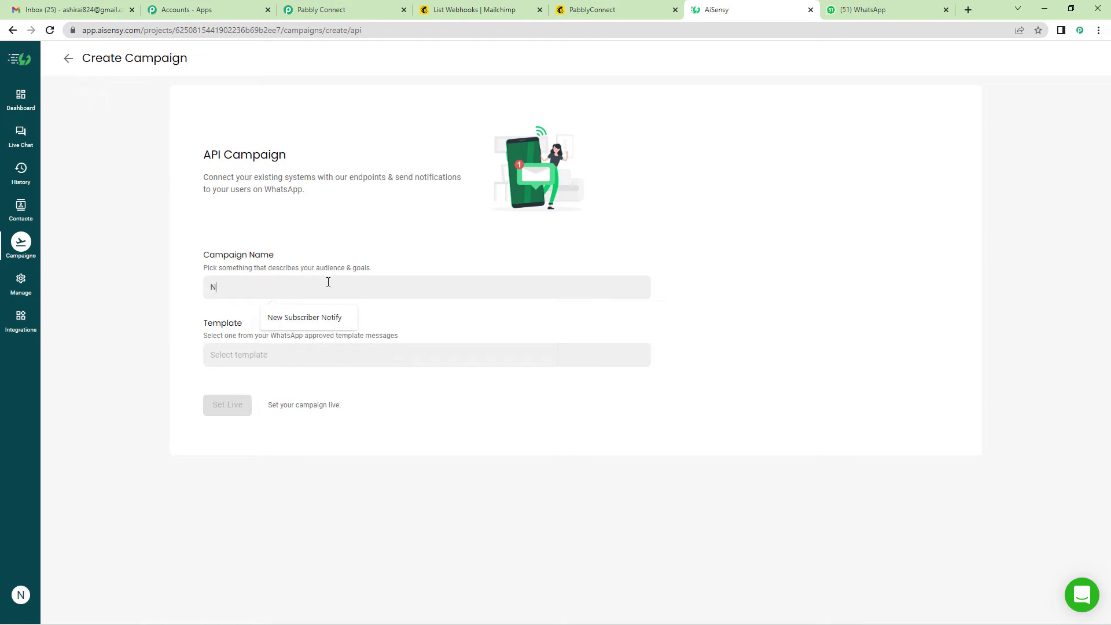
pyautogui.write('ew subscriber n')
pyautogui.write('otification')
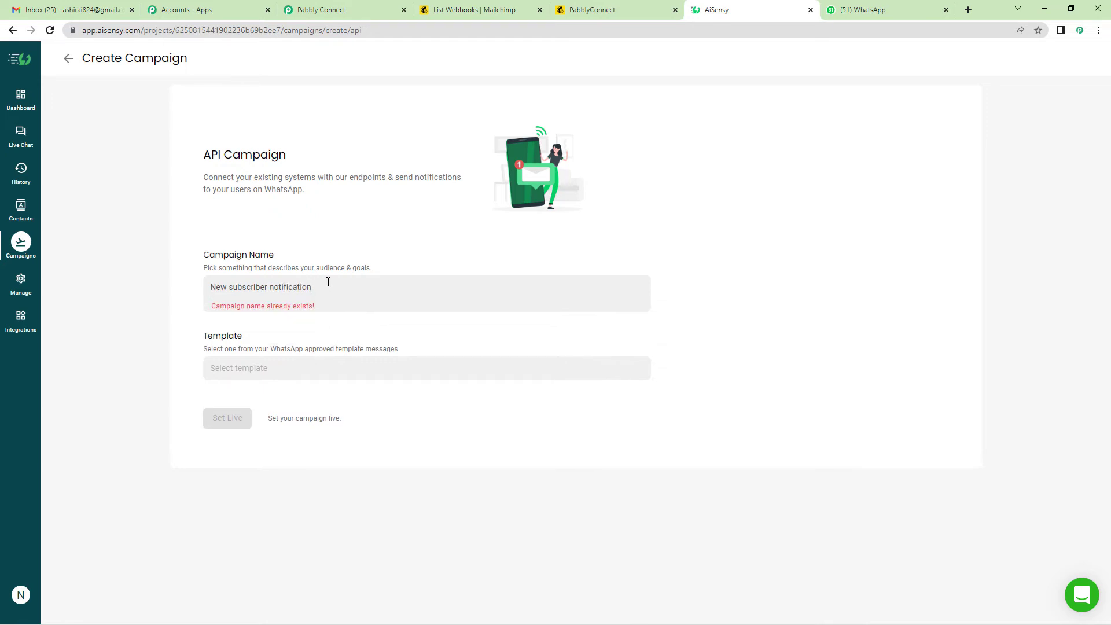
pyautogui.press('BackSpace')
pyautogui.press('BackSpace')
pyautogui.press('BackSpace')
pyautogui.press('BackSpace')
pyautogui.press('BackSpace')
pyautogui.press('BackSpace')
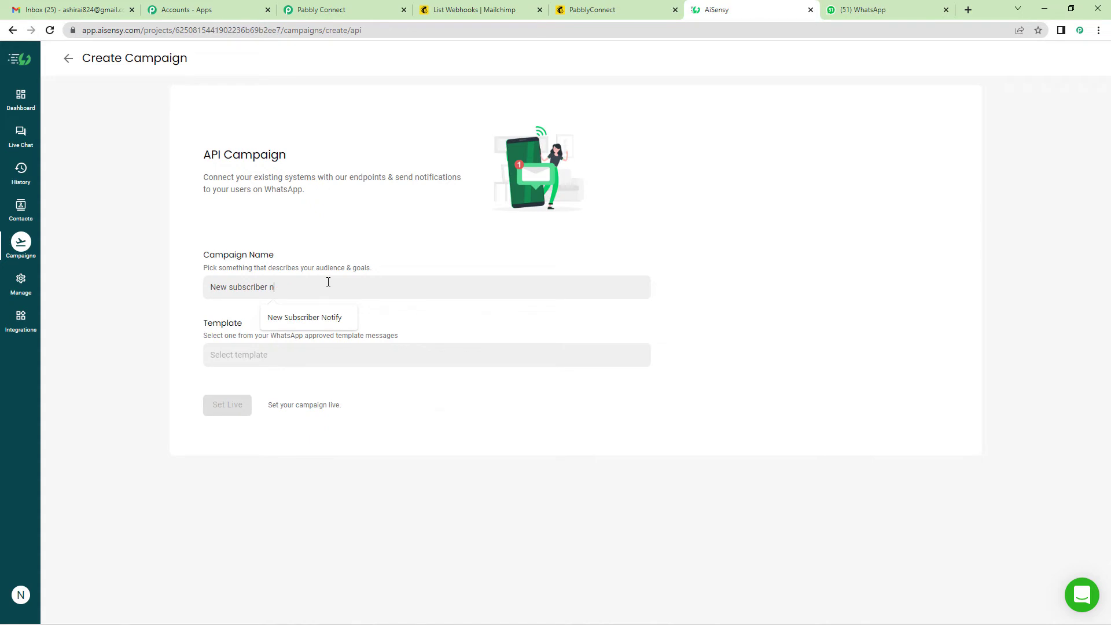
pyautogui.write('alert')
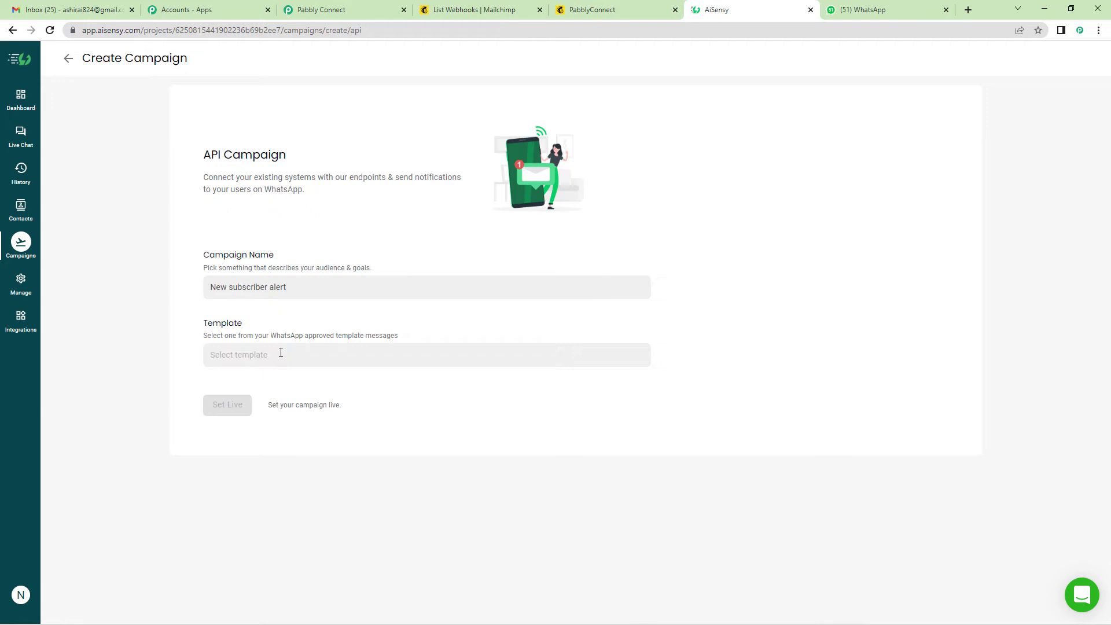
# - Give the campaign the new_subscriber template, set it live and open its overview
pyautogui.click(281, 353)
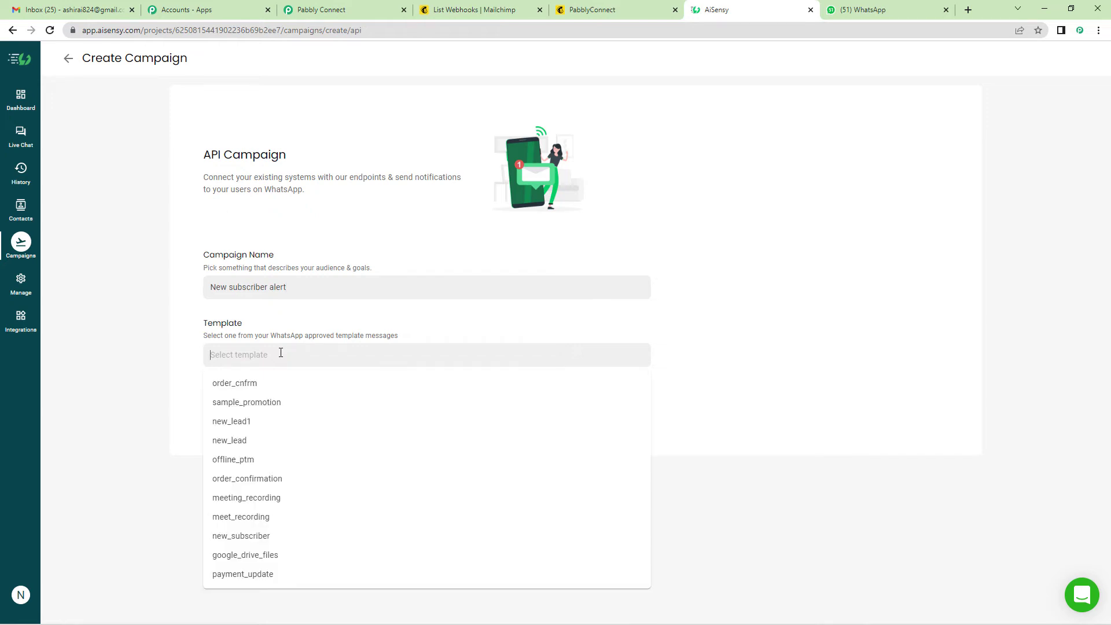
pyautogui.click(256, 537)
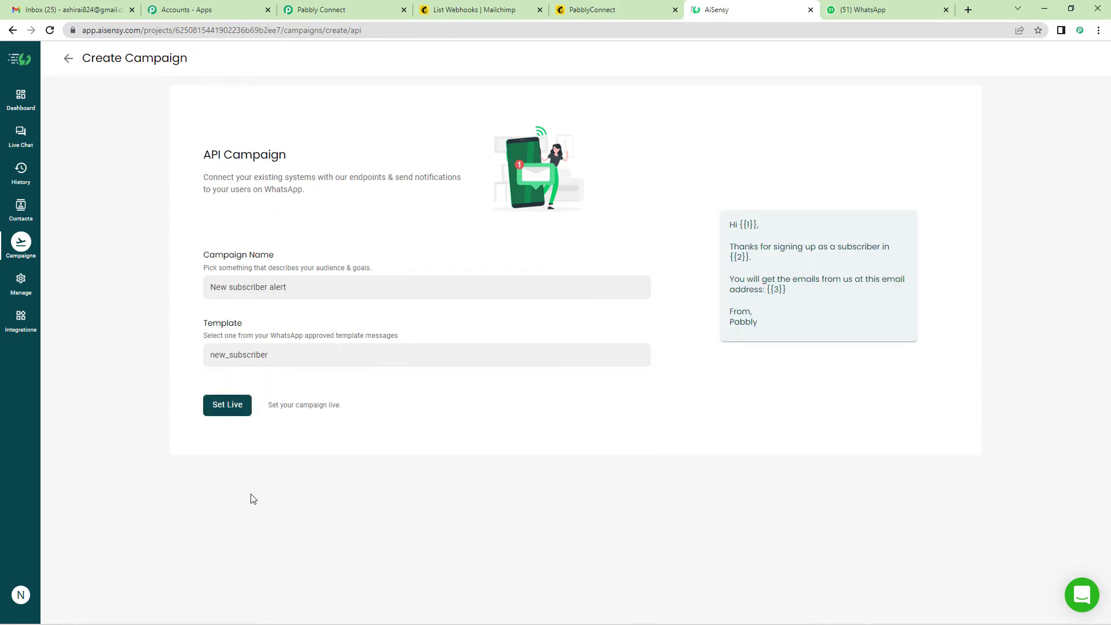
pyautogui.moveTo(731, 236); pyautogui.dragTo(781, 333)
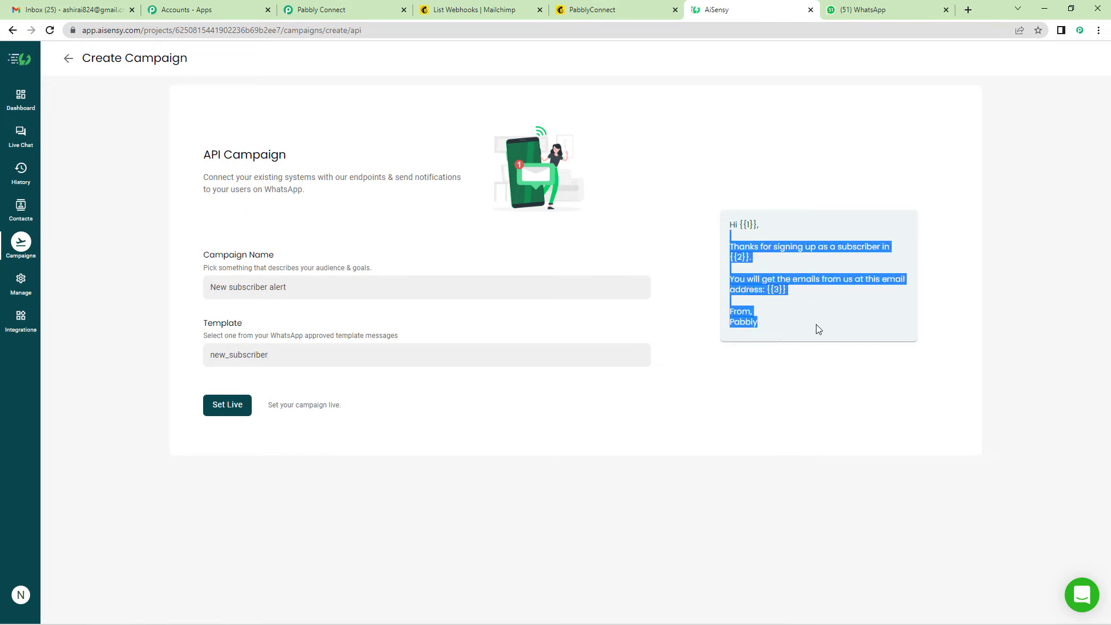
pyautogui.click(750, 295)
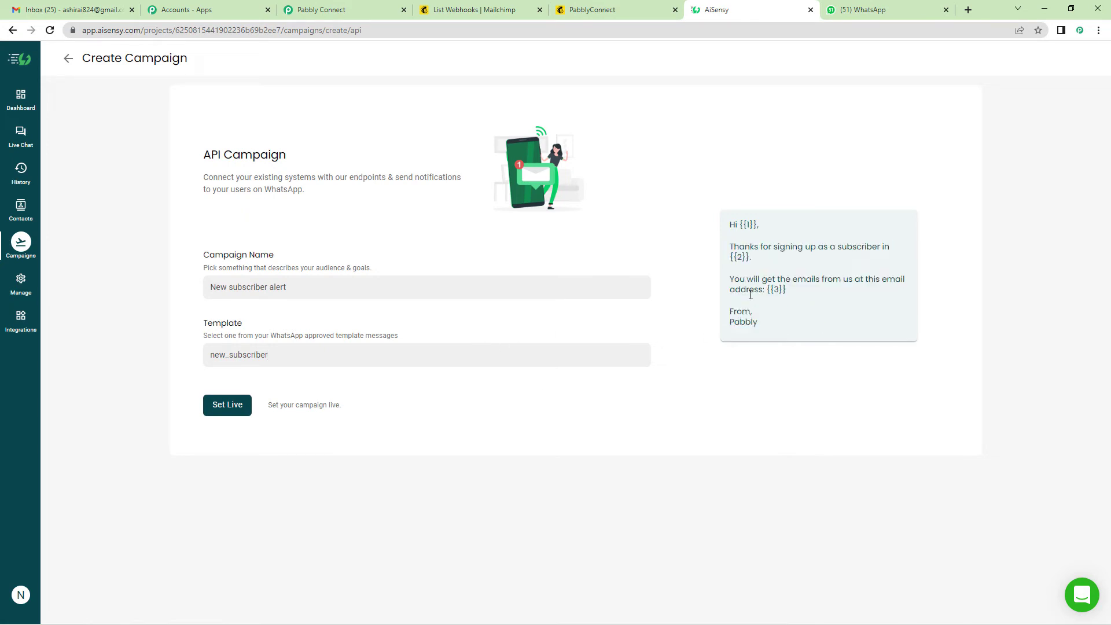
pyautogui.click(225, 416)
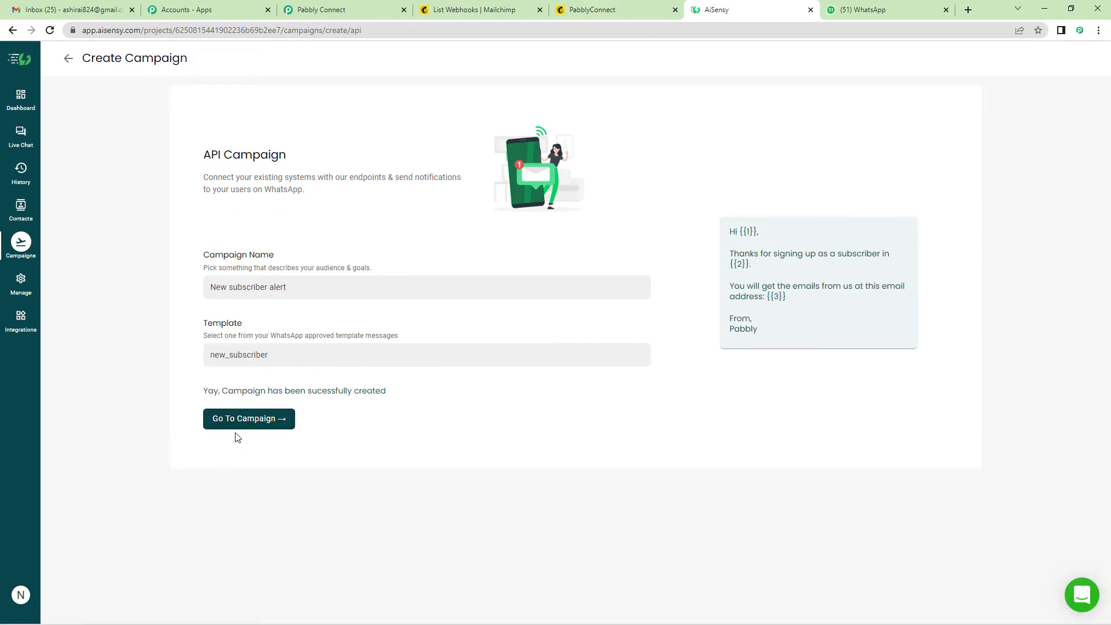
pyautogui.click(239, 422)
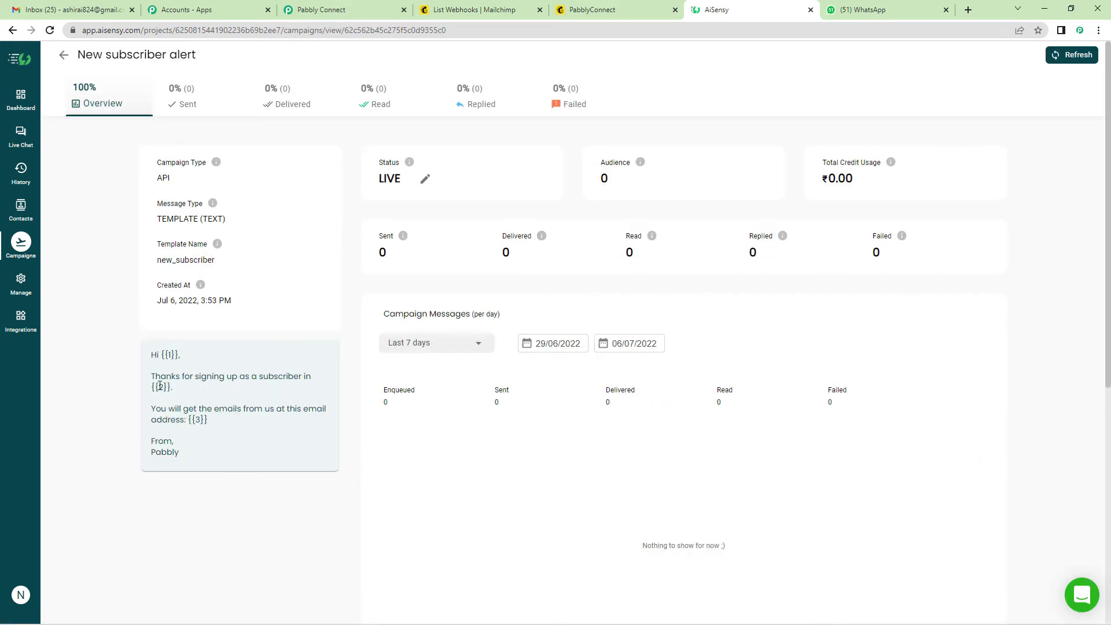
pyautogui.moveTo(152, 376); pyautogui.dragTo(222, 455)
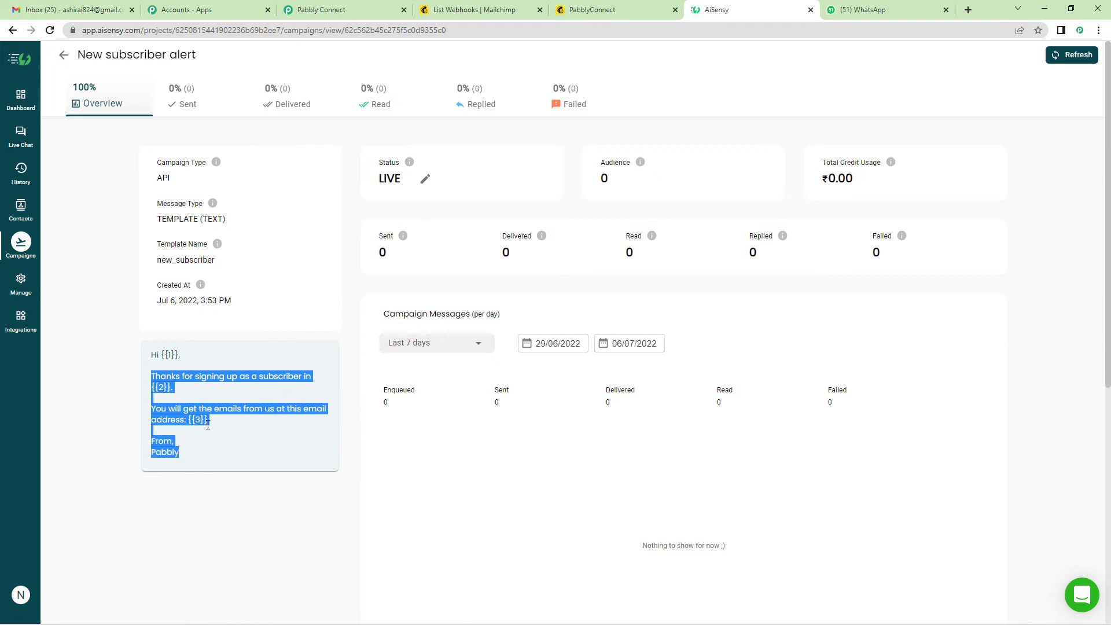
# - Fill Campaign Name with 'New subscriber alert' copied from the AiSensy campaign page
pyautogui.click(359, 5)
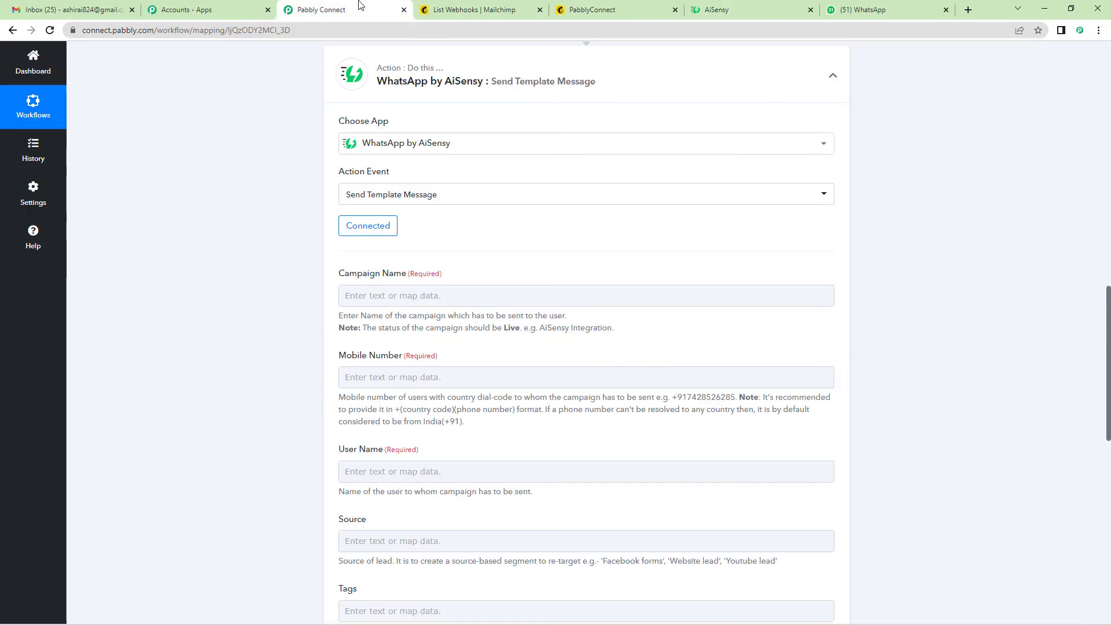
pyautogui.click(413, 292)
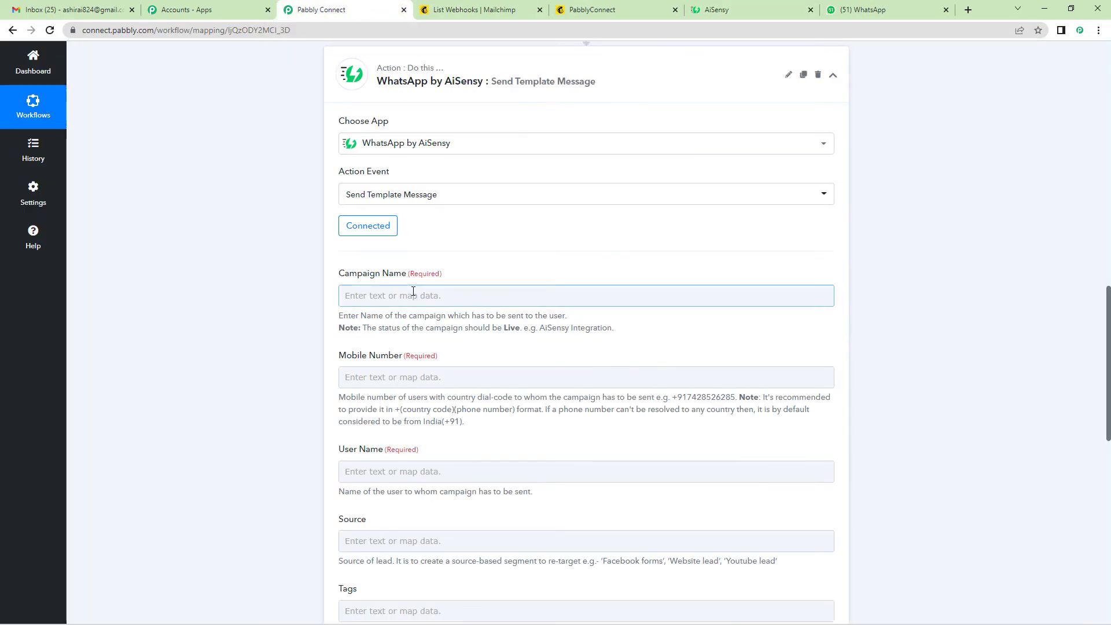
pyautogui.click(413, 291)
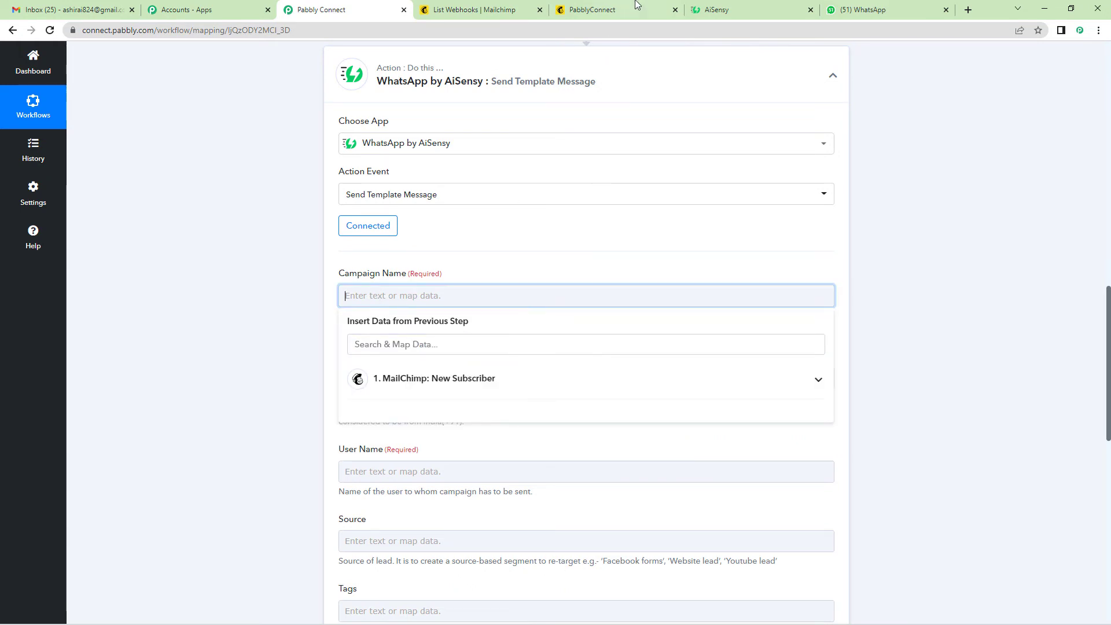
pyautogui.click(718, 9)
pyautogui.moveTo(77, 55); pyautogui.dragTo(198, 59)
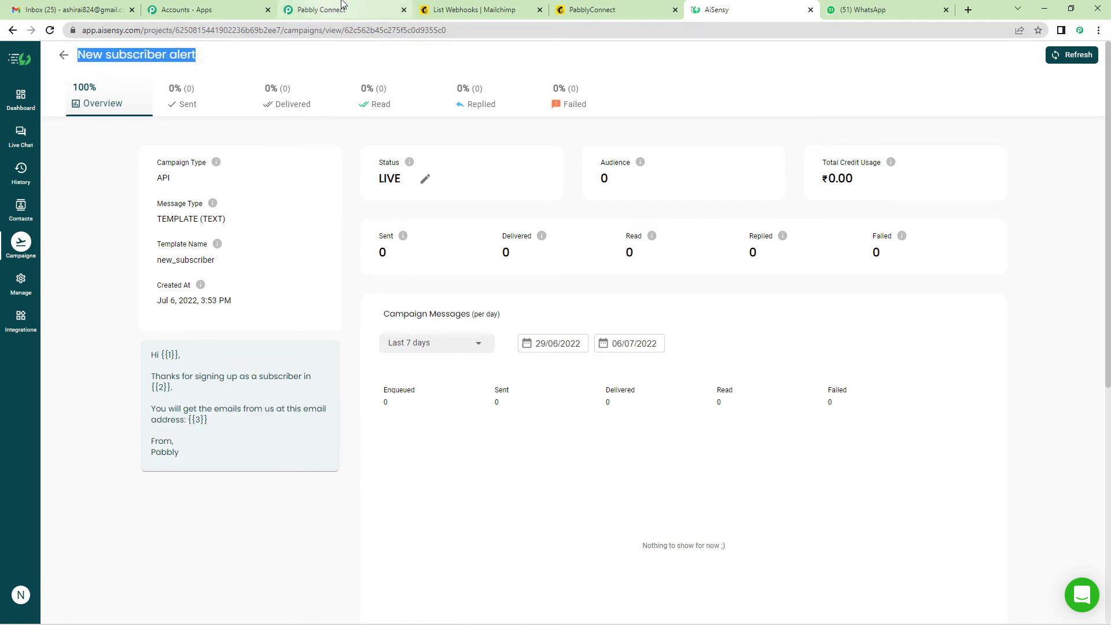
pyautogui.click(359, 9)
pyautogui.write('New subscriber alert Refresh')
pyautogui.doubleClick(454, 295)
pyautogui.press('BackSpace')
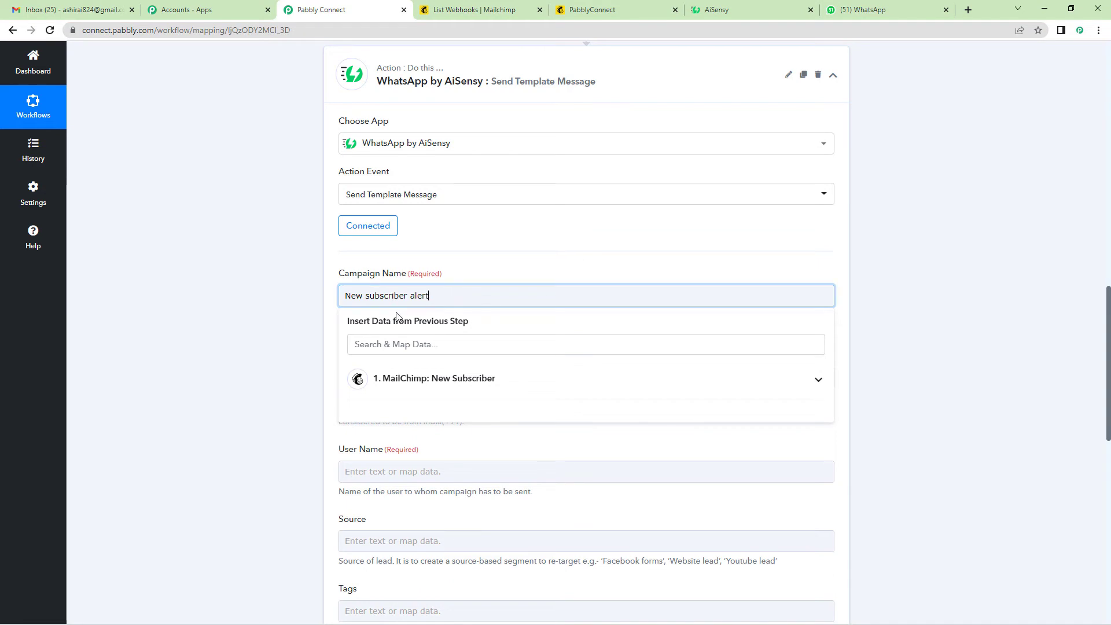
pyautogui.click(259, 329)
# - Map the subscriber's Data Merges MOBILE field into Mobile Number
pyautogui.click(393, 375)
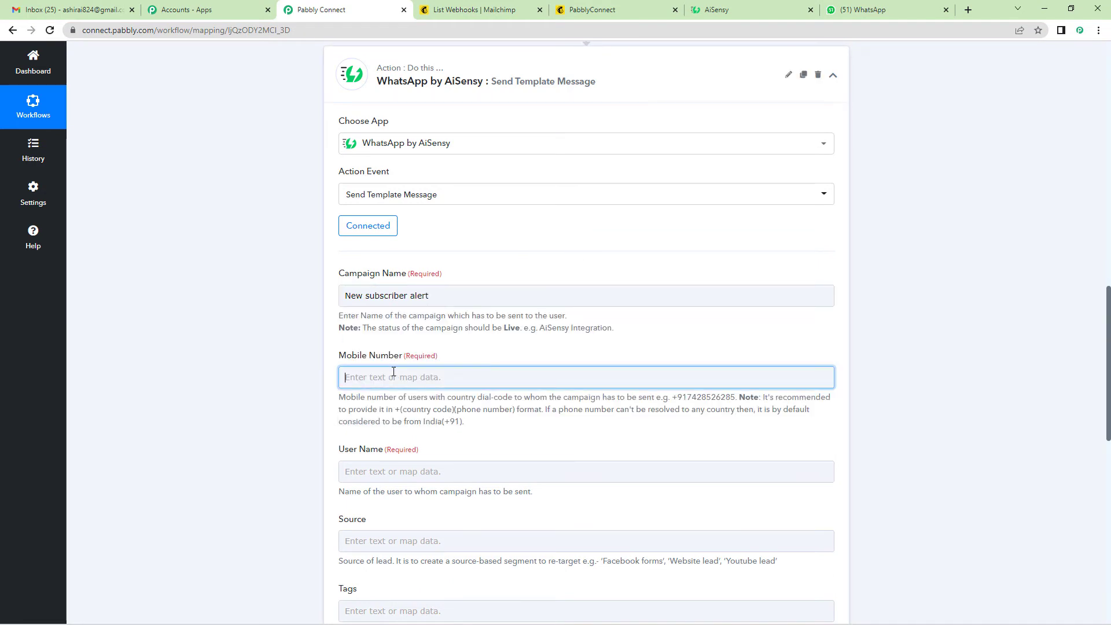
pyautogui.scroll(-1, 425, 416)
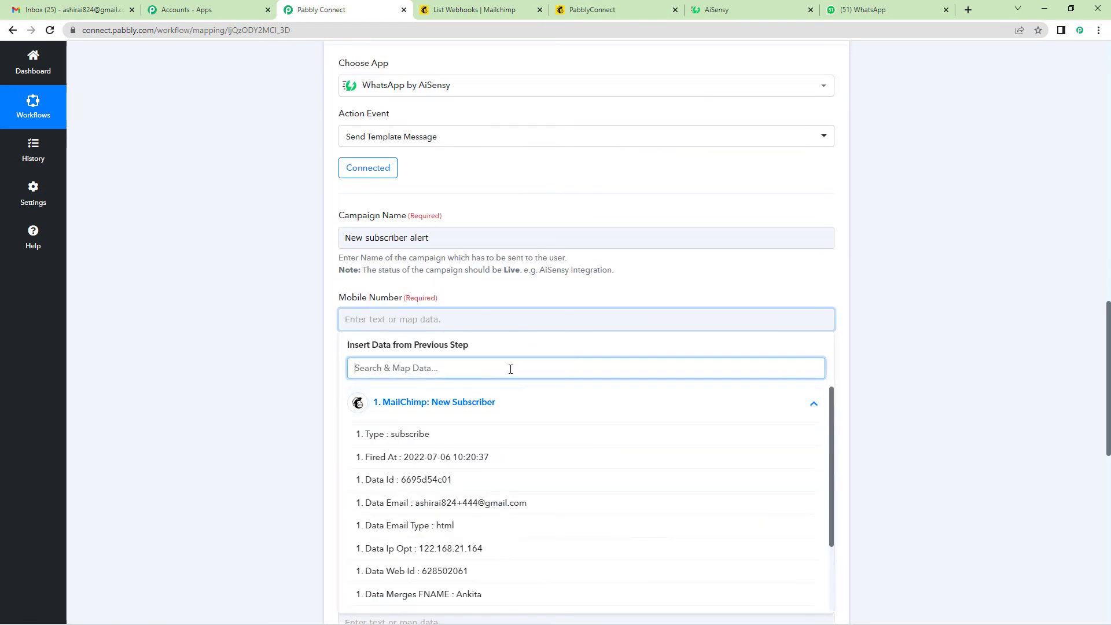
pyautogui.scroll(-2, 514, 364)
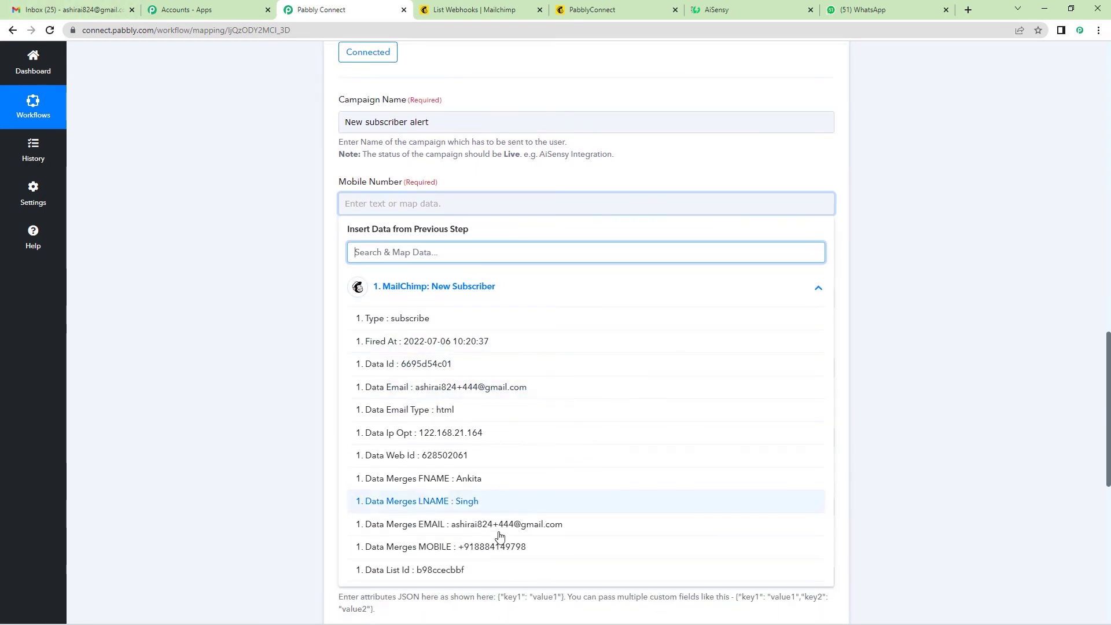
pyautogui.scroll(-1, 500, 536)
pyautogui.click(493, 419)
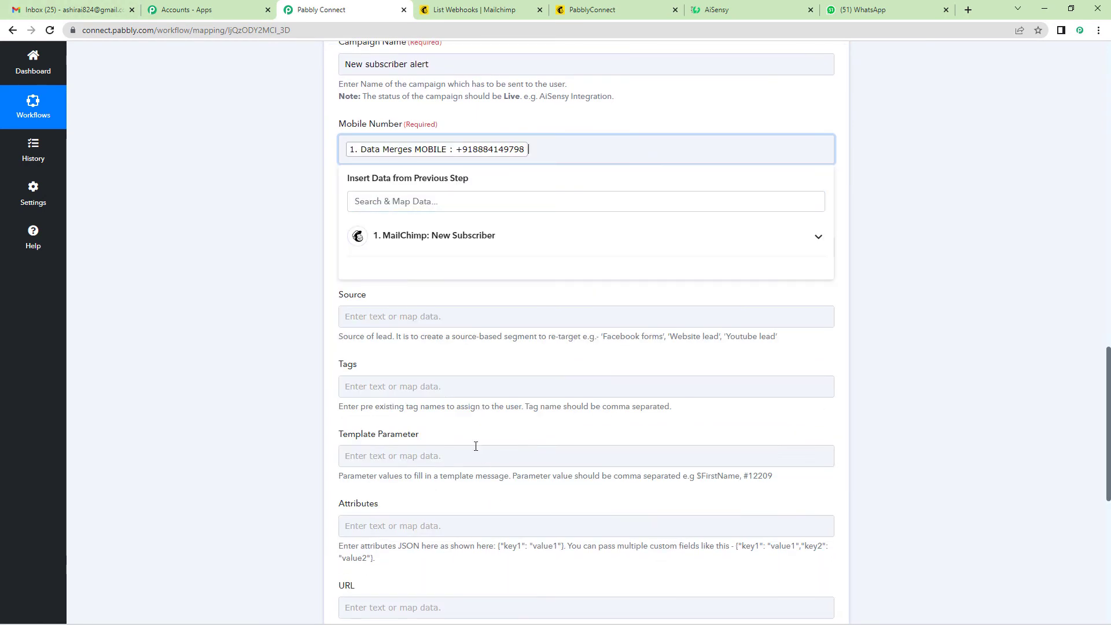
pyautogui.click(284, 273)
# - Map the subscriber's FNAME and LNAME into User Name
pyautogui.click(411, 246)
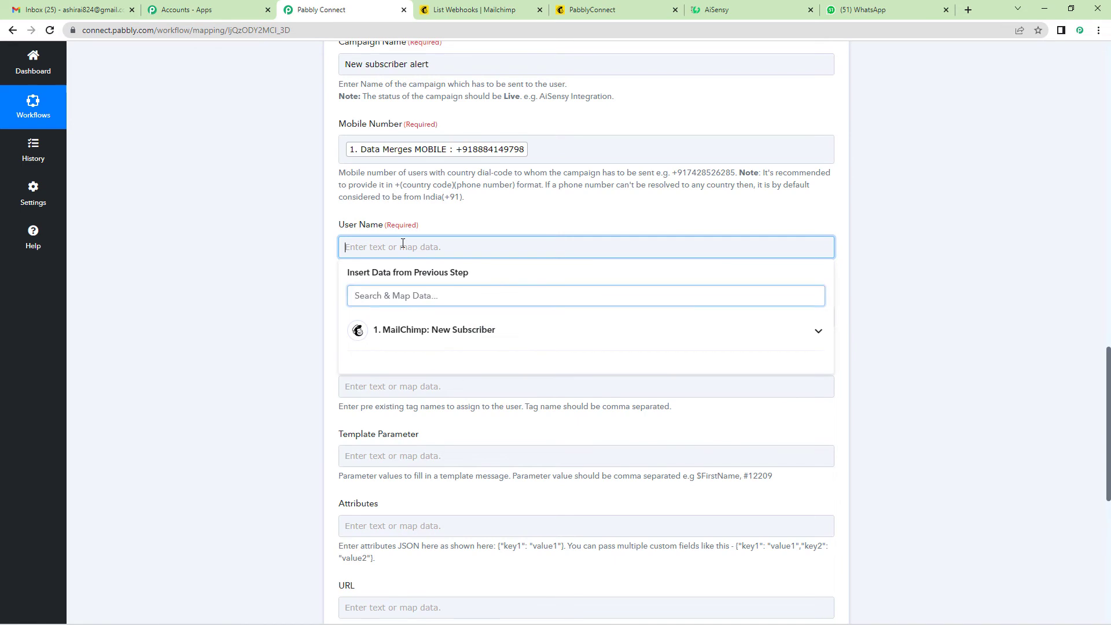
pyautogui.click(428, 331)
pyautogui.scroll(-1, 428, 405)
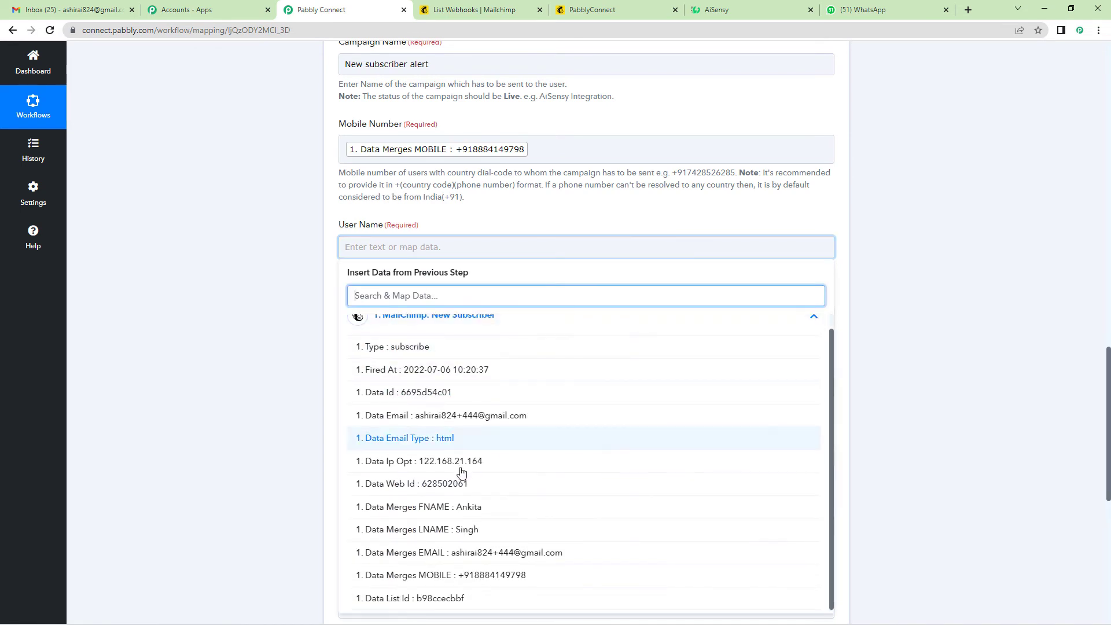
pyautogui.click(471, 507)
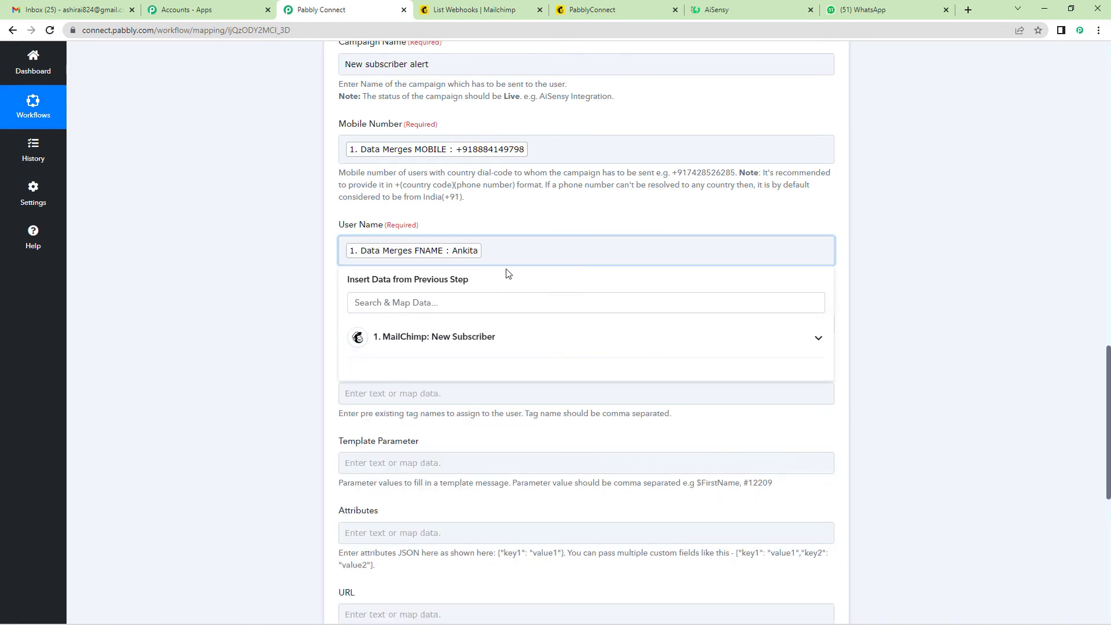
pyautogui.click(431, 336)
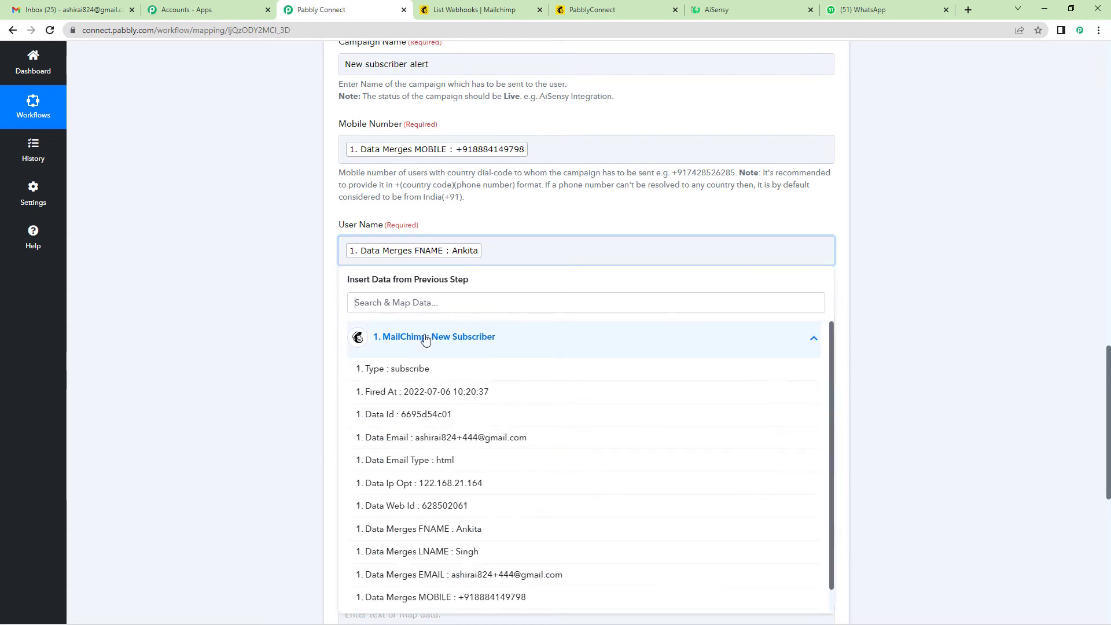
pyautogui.scroll(-1, 486, 466)
pyautogui.scroll(-1, 472, 495)
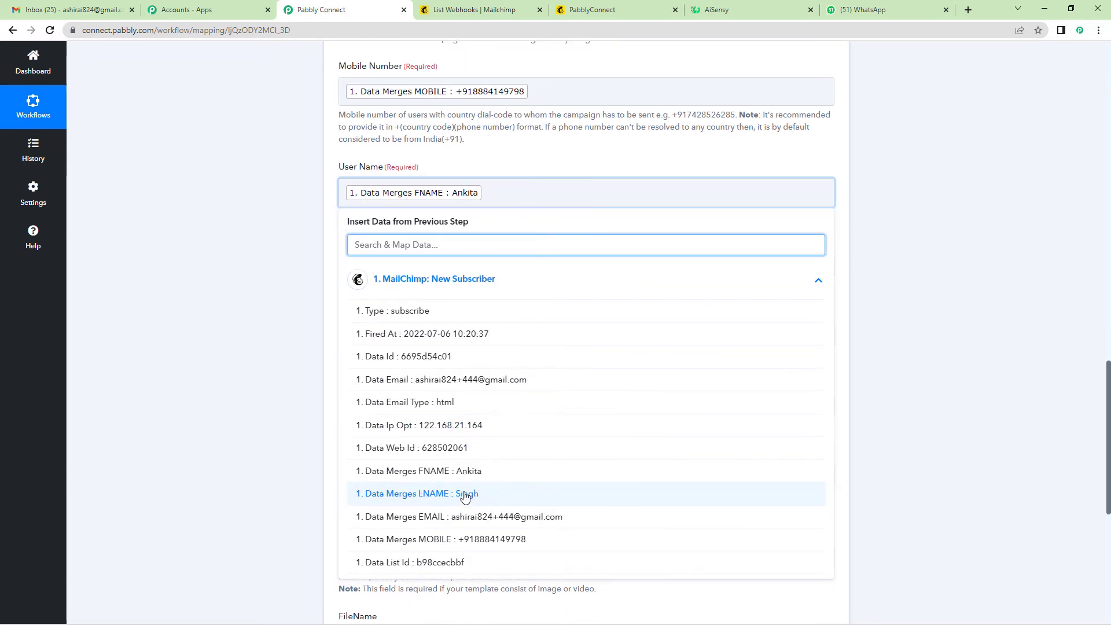
pyautogui.click(465, 495)
pyautogui.click(232, 279)
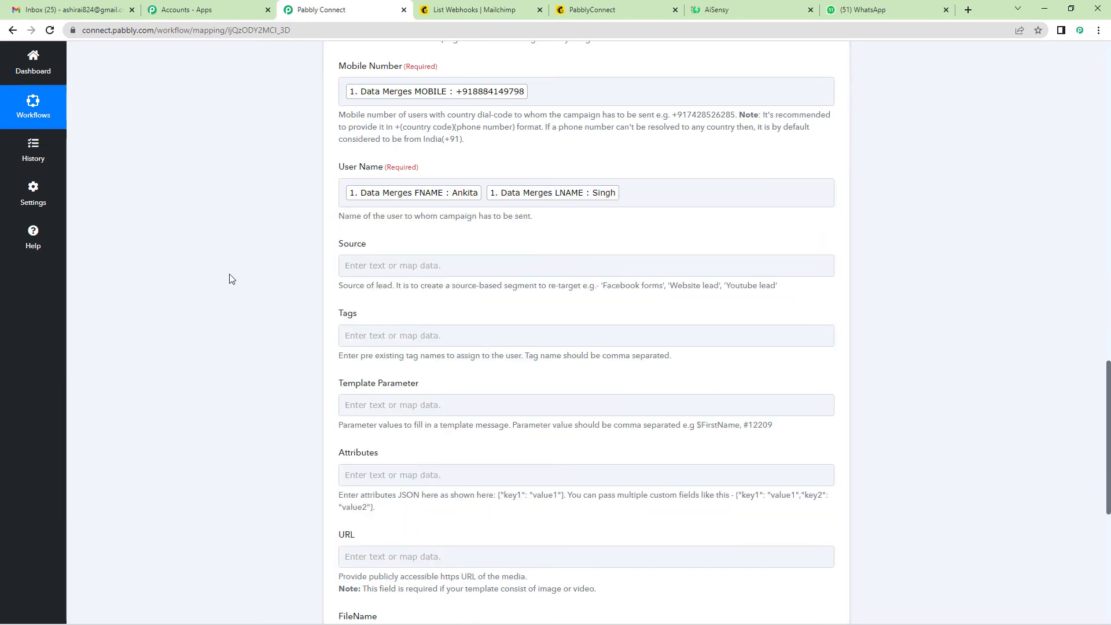
# - Set the Source field to MailChimp
pyautogui.click(383, 271)
pyautogui.write('M')
pyautogui.press('BackSpace')
pyautogui.press('BackSpace')
pyautogui.write('M')
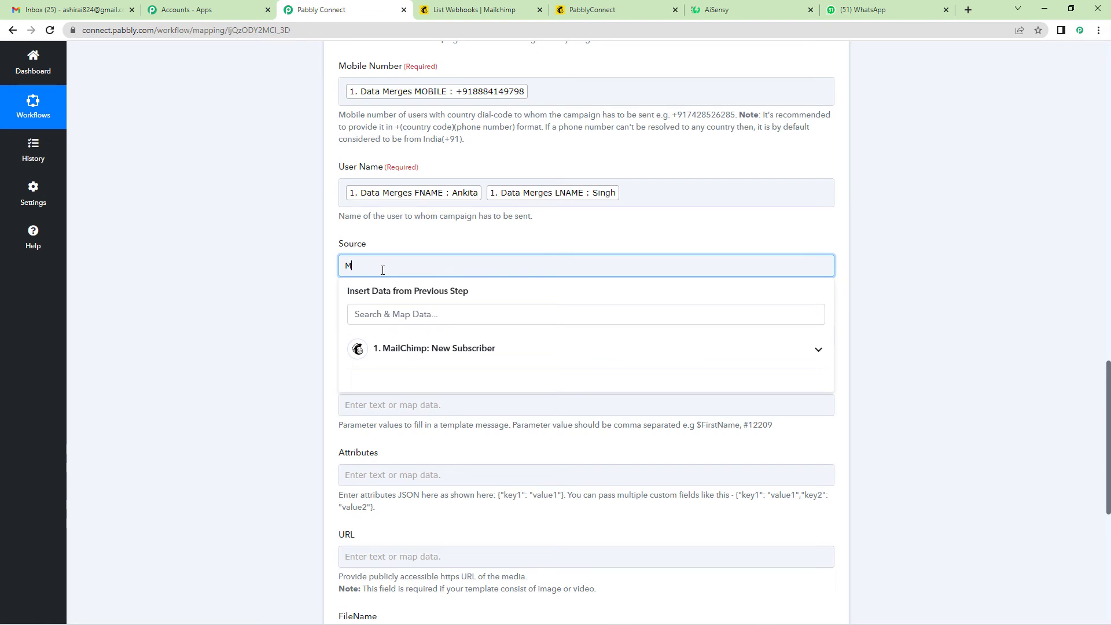
pyautogui.press('BackSpace')
pyautogui.write('Mail')
pyautogui.write('Chimp')
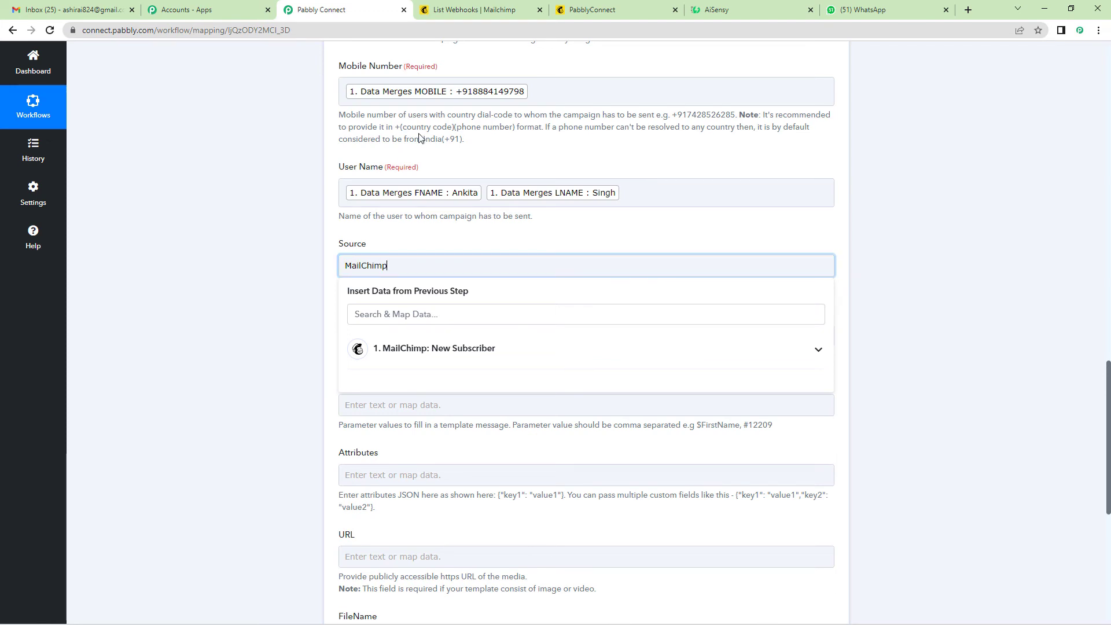
pyautogui.click(253, 322)
pyautogui.scroll(-1, 334, 306)
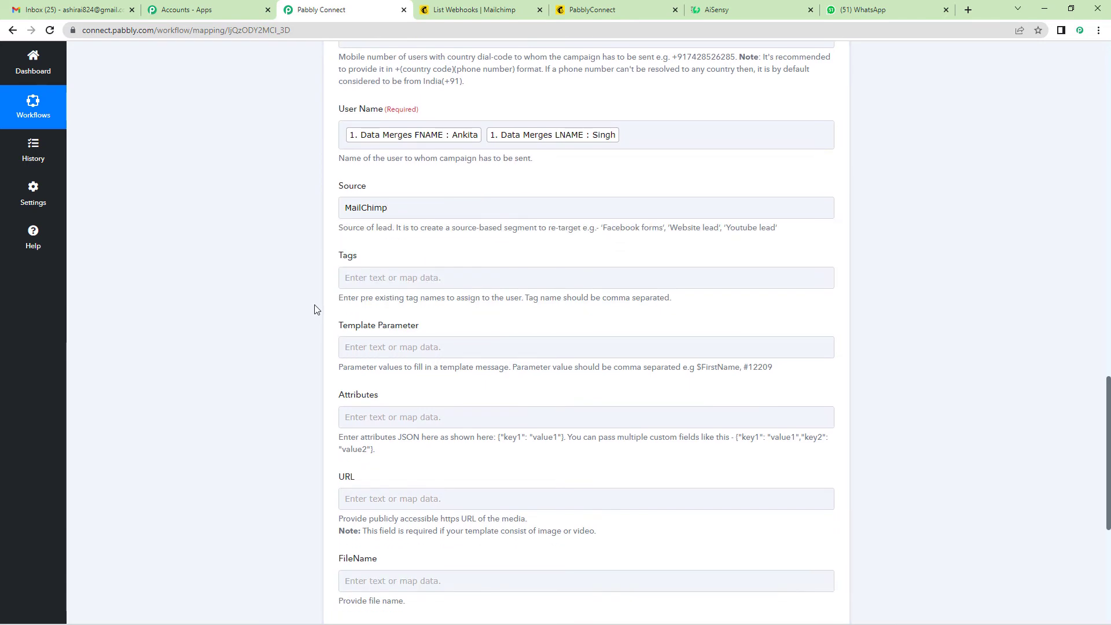
pyautogui.click(390, 343)
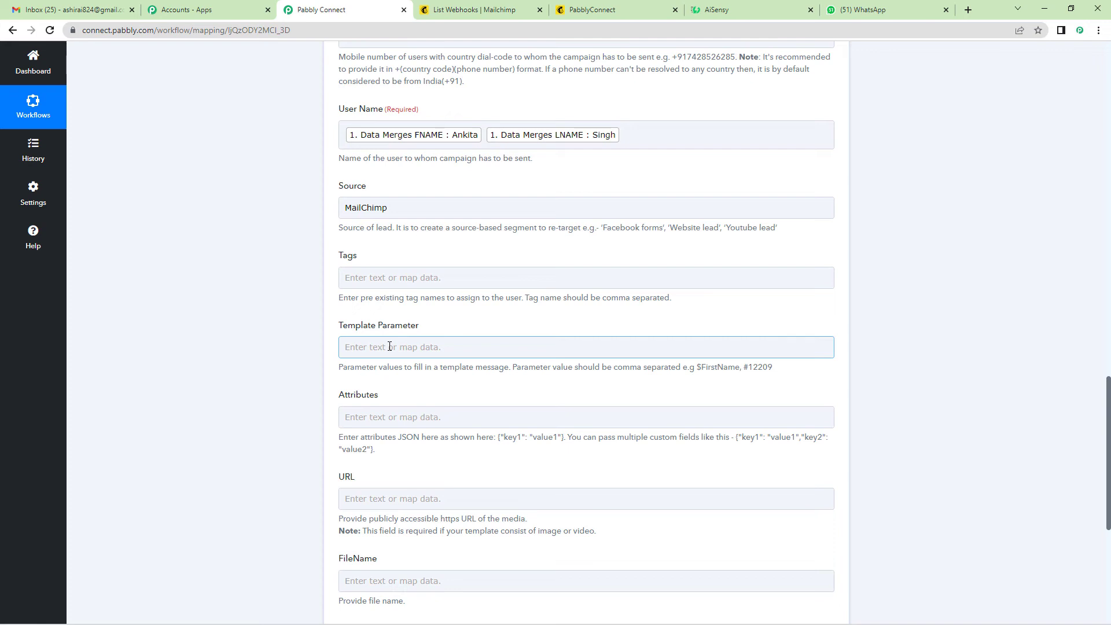
# - Highlight the signup line and {{1}} placeholder in the AiSensy template preview, then return to Pabbly
pyautogui.click(724, 6)
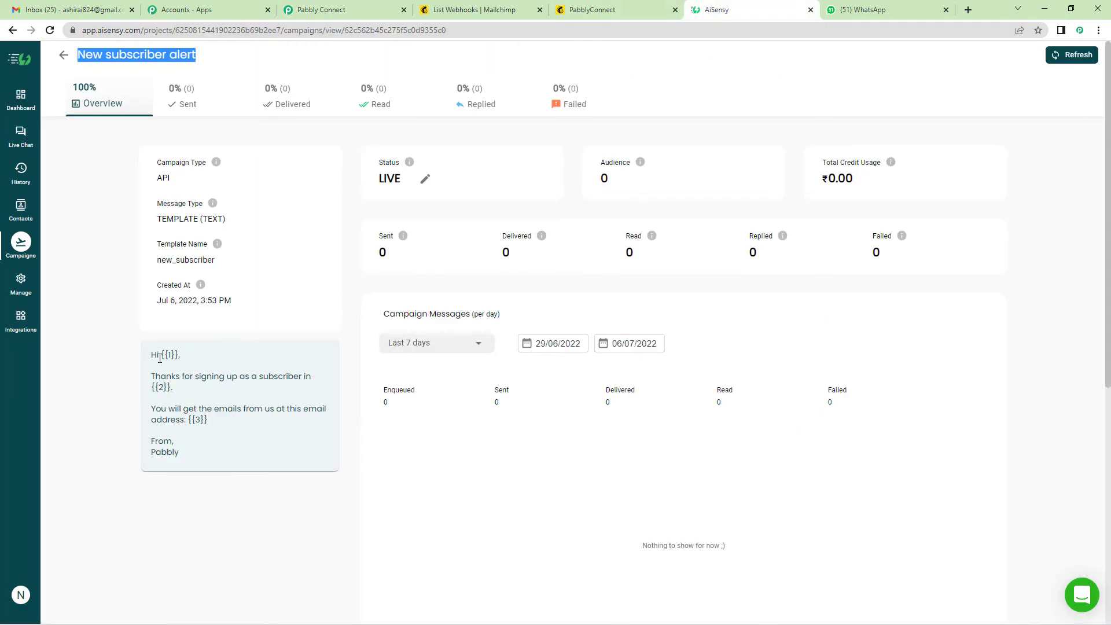
pyautogui.moveTo(159, 359); pyautogui.dragTo(208, 421)
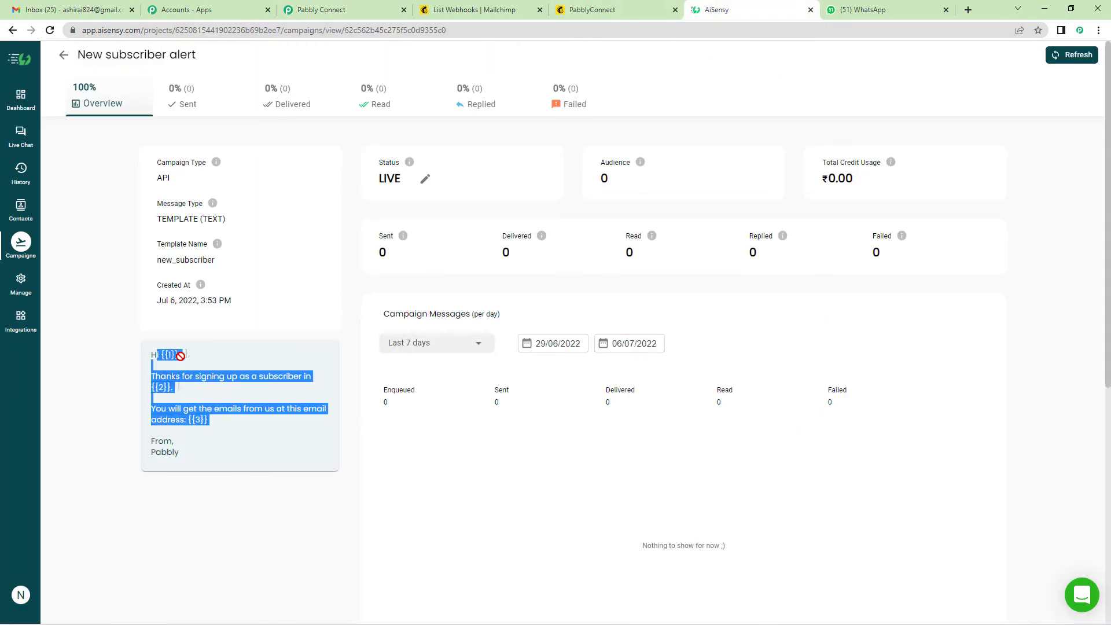
pyautogui.click(158, 380)
pyautogui.moveTo(152, 379); pyautogui.dragTo(177, 389)
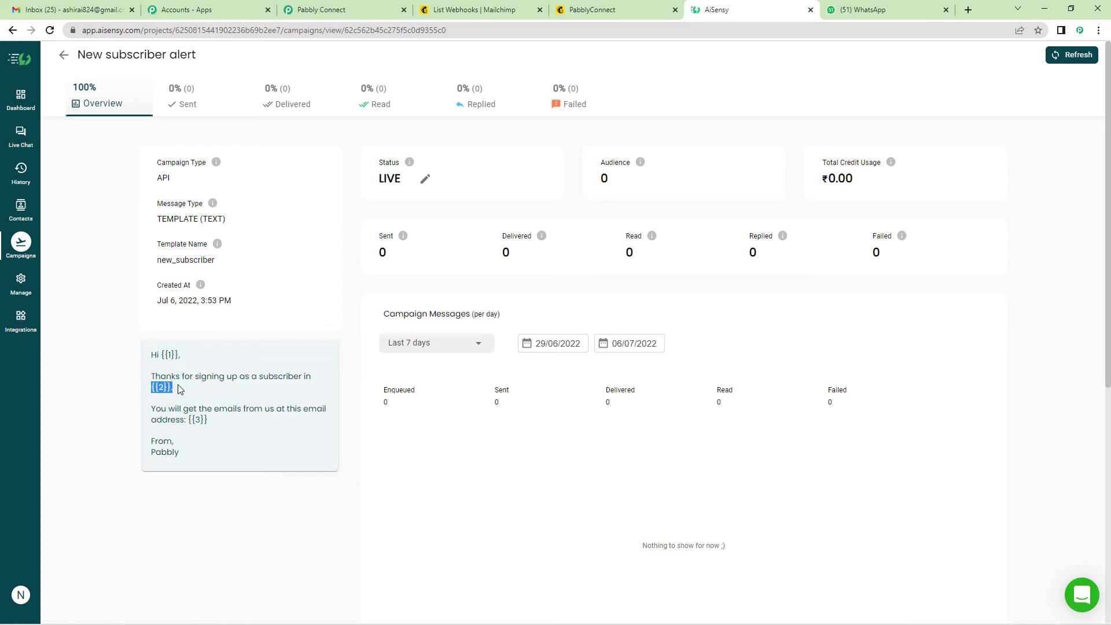
pyautogui.doubleClick(165, 355)
pyautogui.click(166, 357)
pyautogui.doubleClick(171, 355)
pyautogui.click(165, 357)
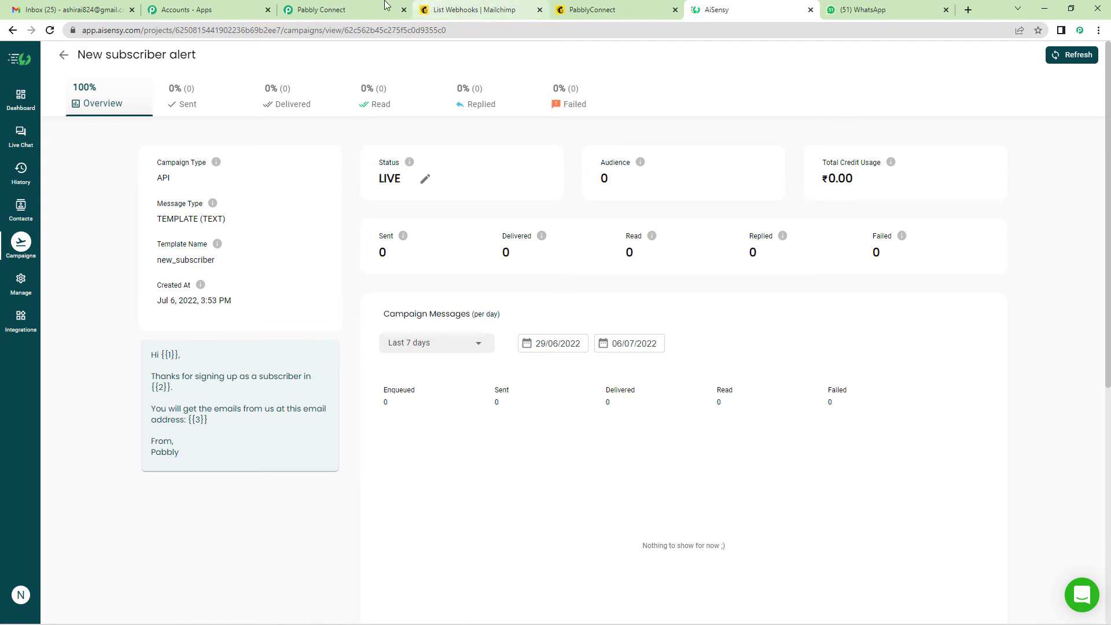
pyautogui.click(369, 9)
# - Insert the subscriber's FNAME and LNAME into Template Parameter
pyautogui.click(397, 349)
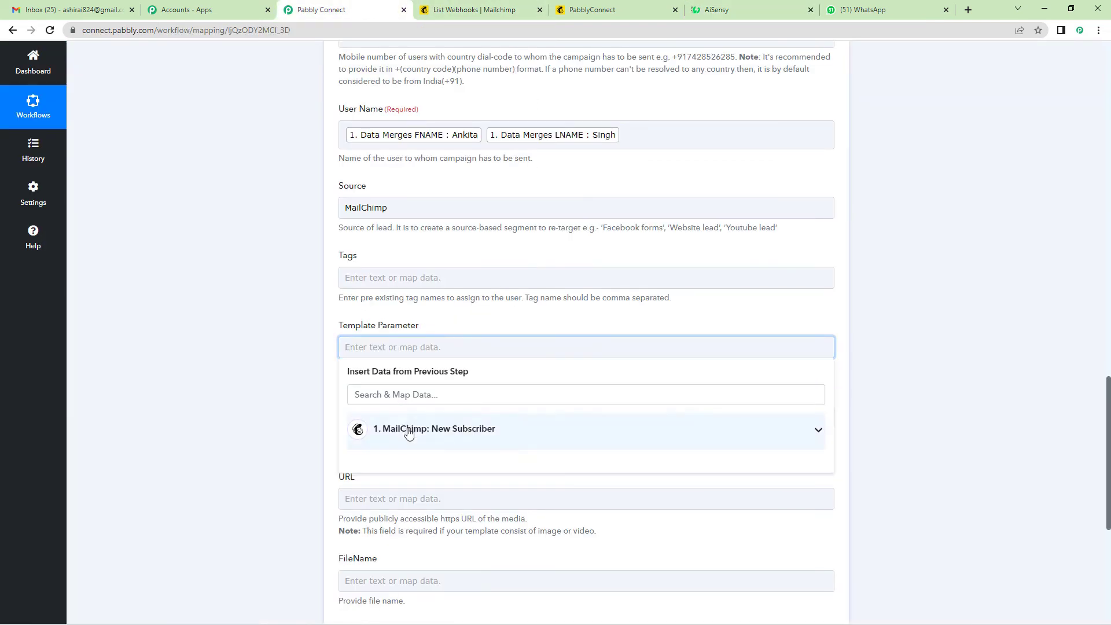
pyautogui.click(408, 432)
pyautogui.scroll(-3, 457, 434)
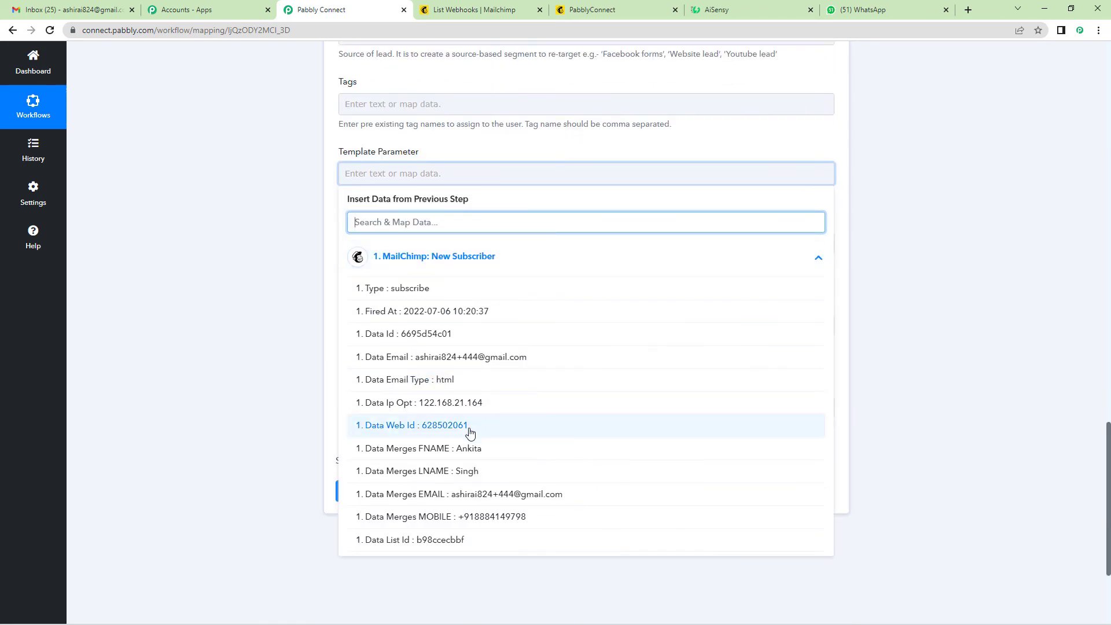
pyautogui.click(480, 452)
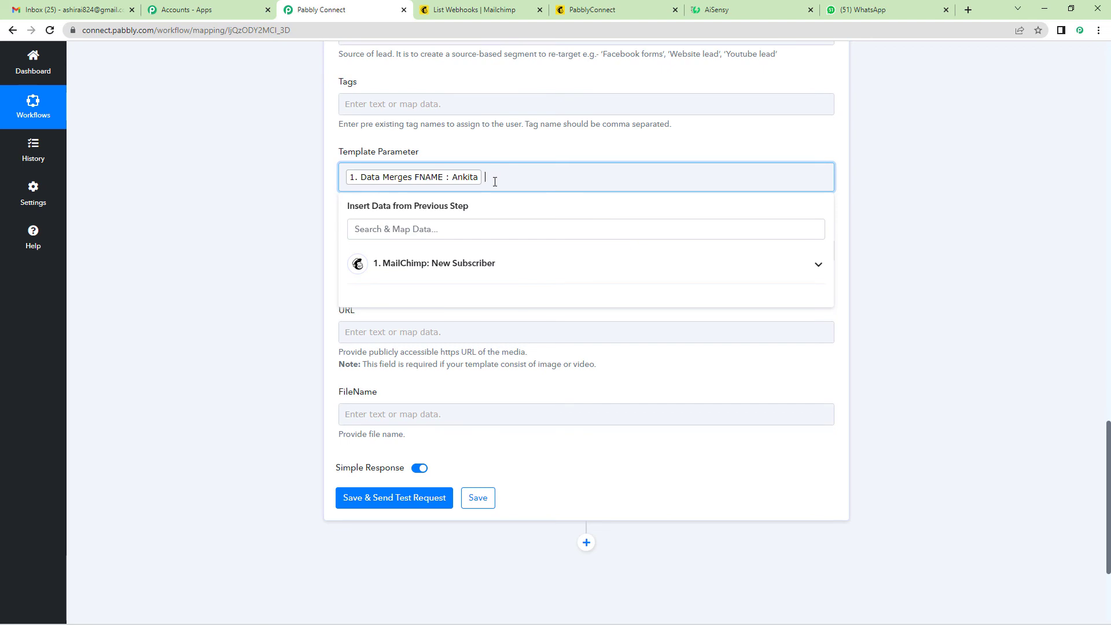
pyautogui.click(475, 275)
pyautogui.click(489, 481)
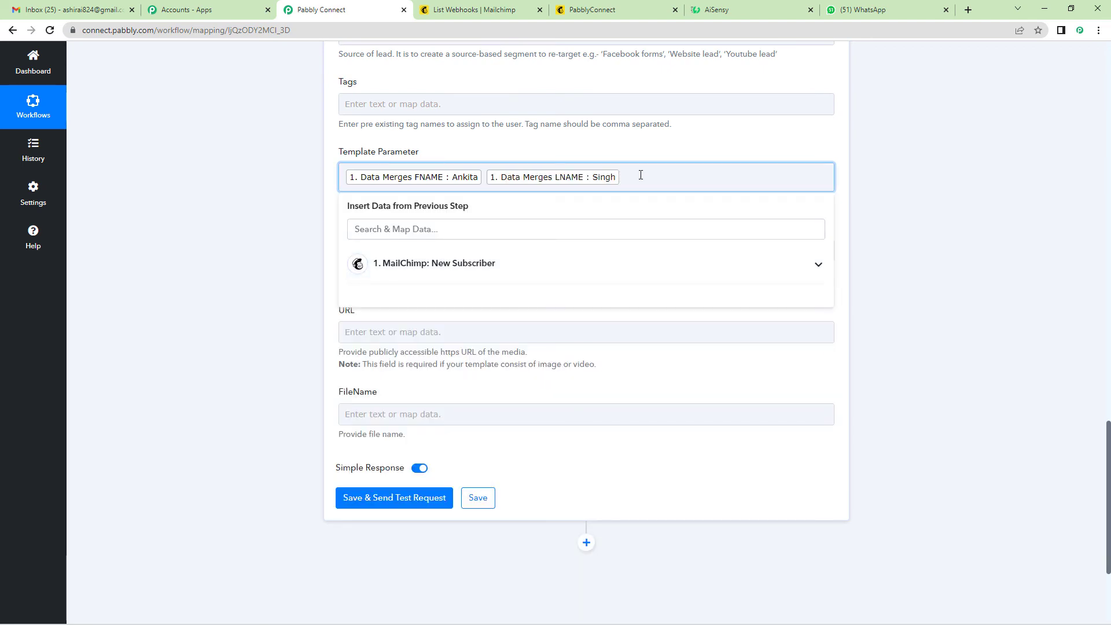
# - Check the {{2}} placeholder in AiSensy and add Pabbly as the second parameter
pyautogui.click(718, 10)
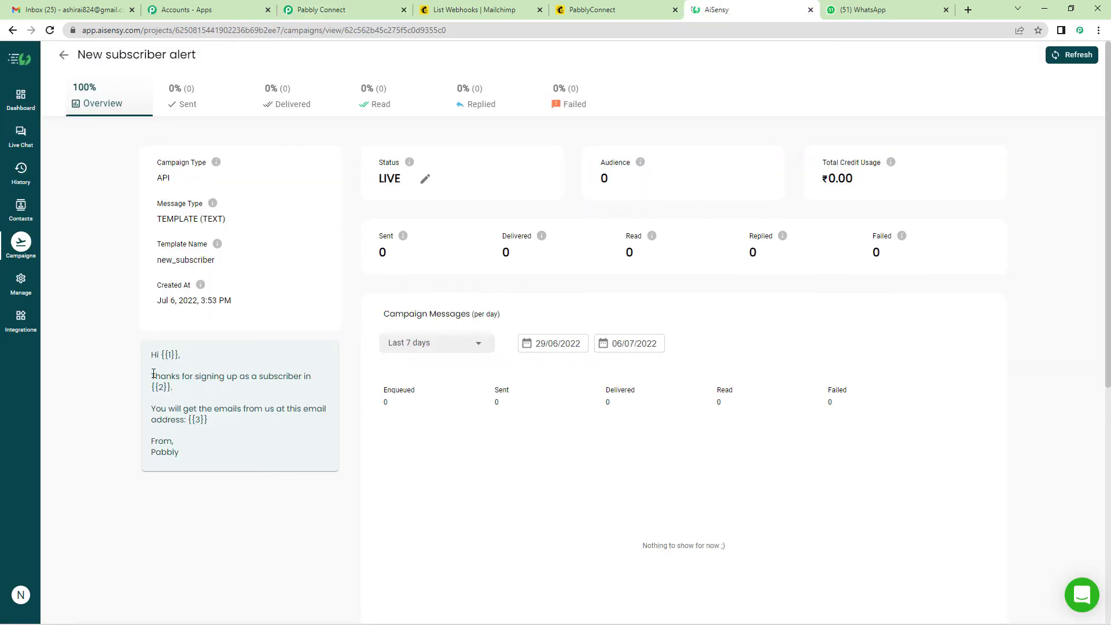
pyautogui.moveTo(152, 375); pyautogui.dragTo(314, 378)
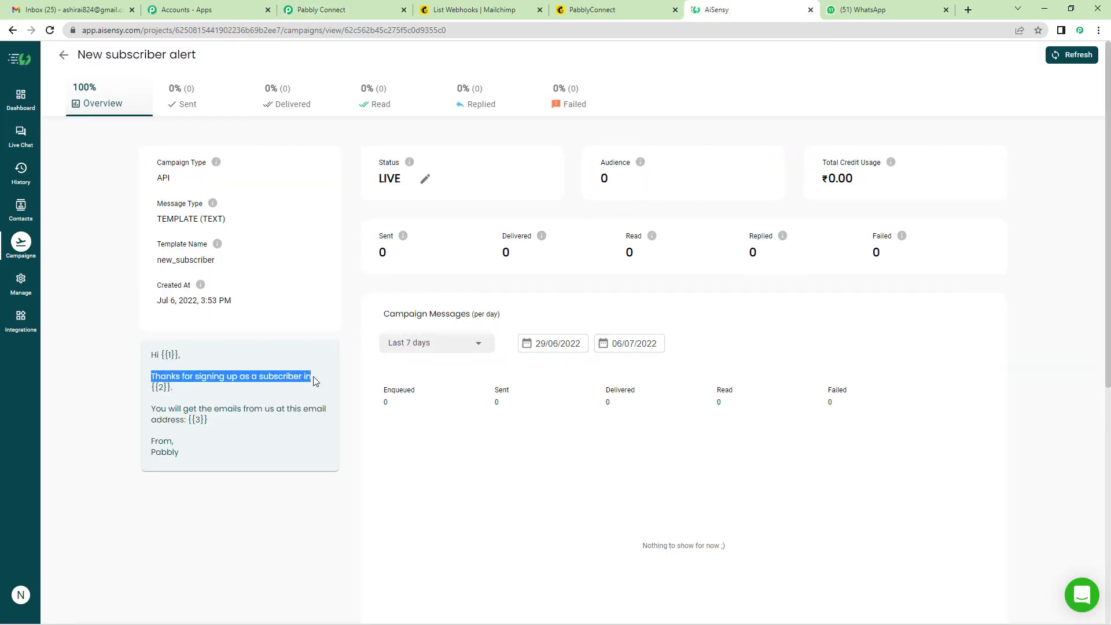
pyautogui.moveTo(150, 388); pyautogui.dragTo(173, 389)
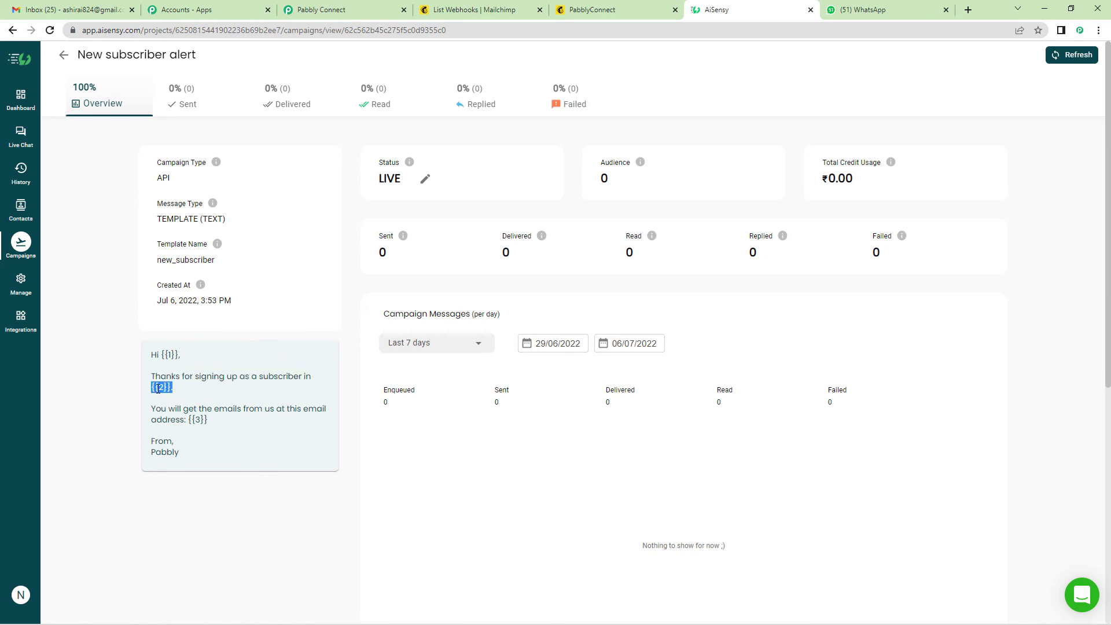
pyautogui.click(336, 12)
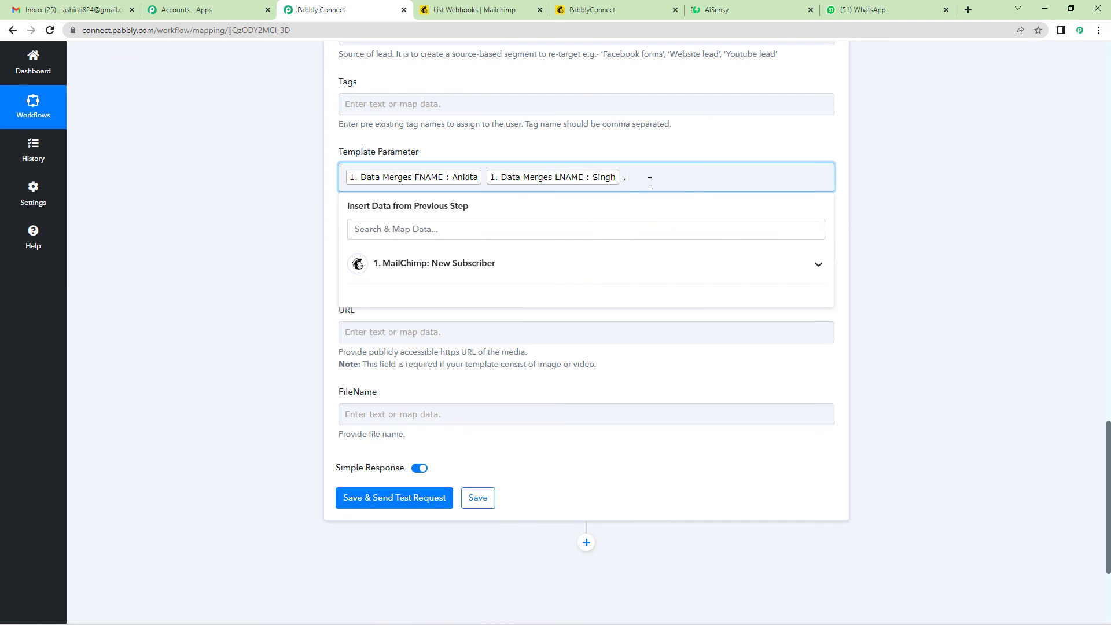
pyautogui.write('bbly ,')
# - Check the email sentence holding the {{3}} placeholder in the AiSensy template
pyautogui.click(716, 10)
pyautogui.scroll(-2, 178, 397)
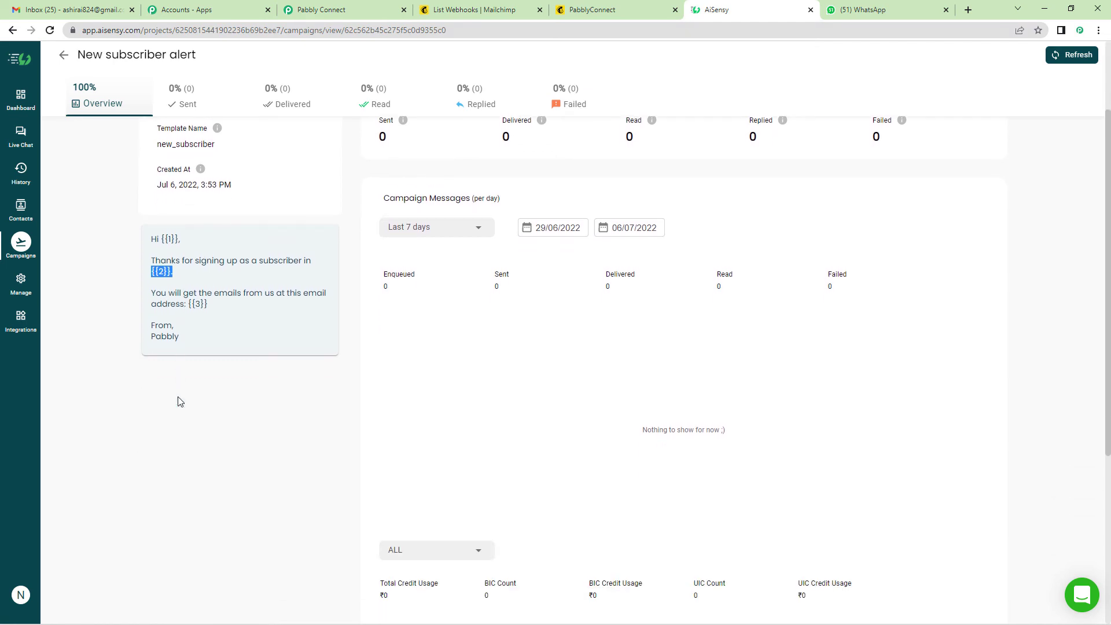
pyautogui.moveTo(154, 294); pyautogui.dragTo(325, 304)
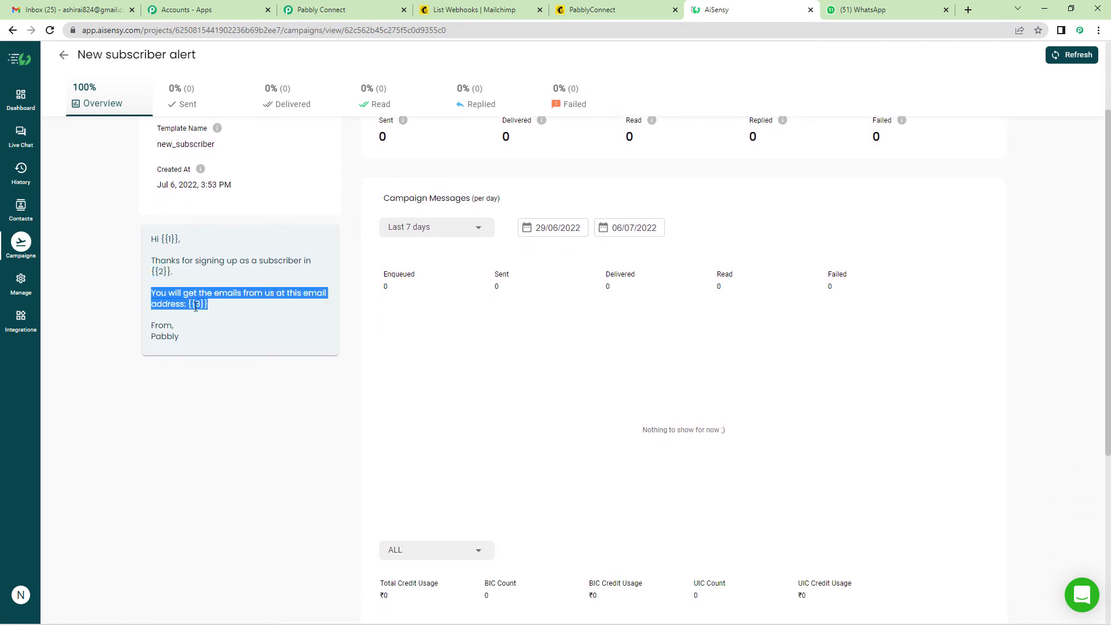
pyautogui.click(188, 308)
pyautogui.moveTo(189, 306); pyautogui.dragTo(211, 311)
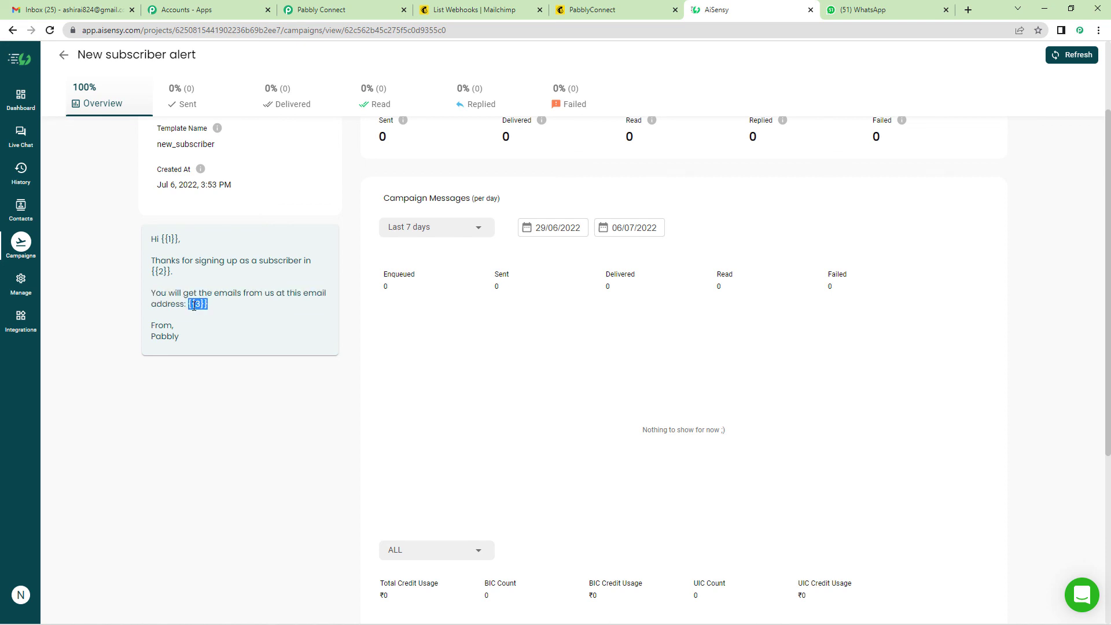
pyautogui.click(333, 7)
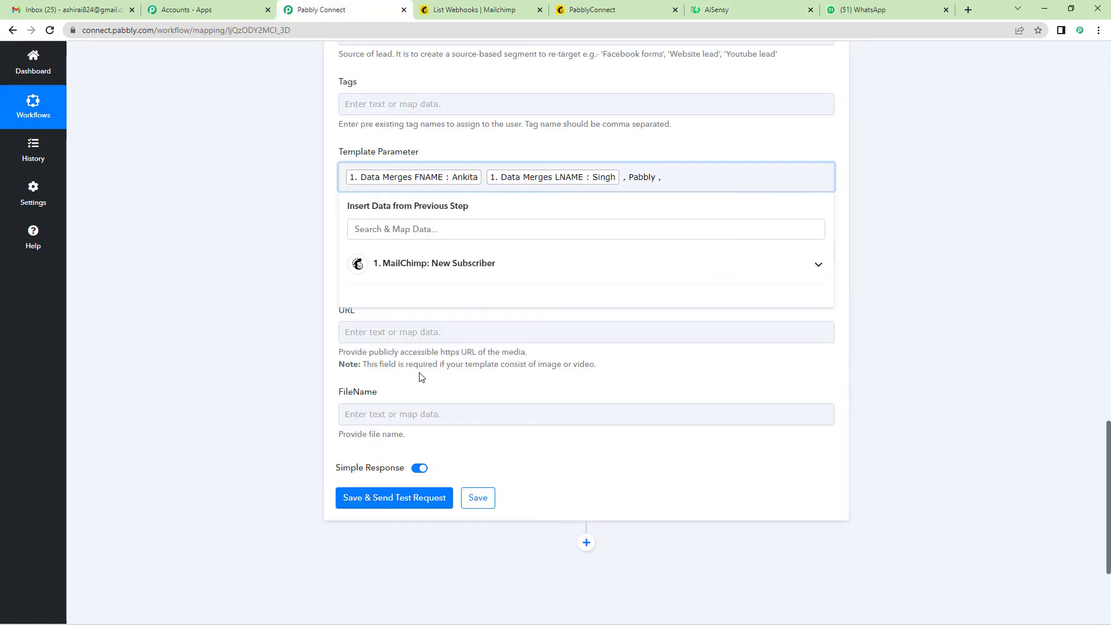
# - Add the subscriber's Data Merges EMAIL as the third template parameter
pyautogui.click(399, 332)
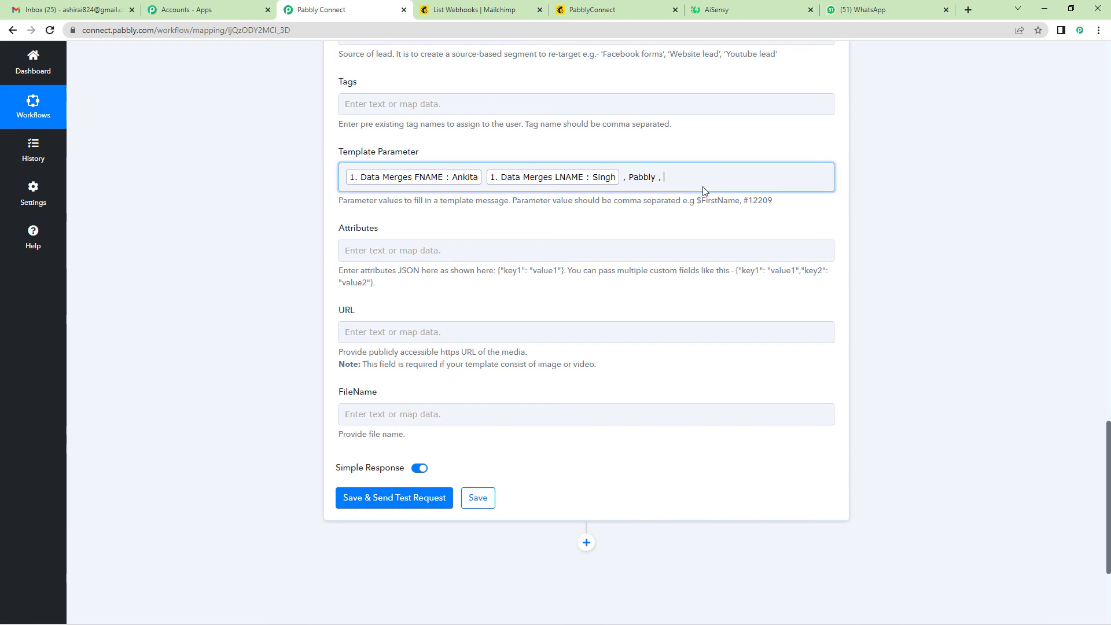
pyautogui.click(770, 174)
pyautogui.click(477, 275)
pyautogui.scroll(-2, 476, 411)
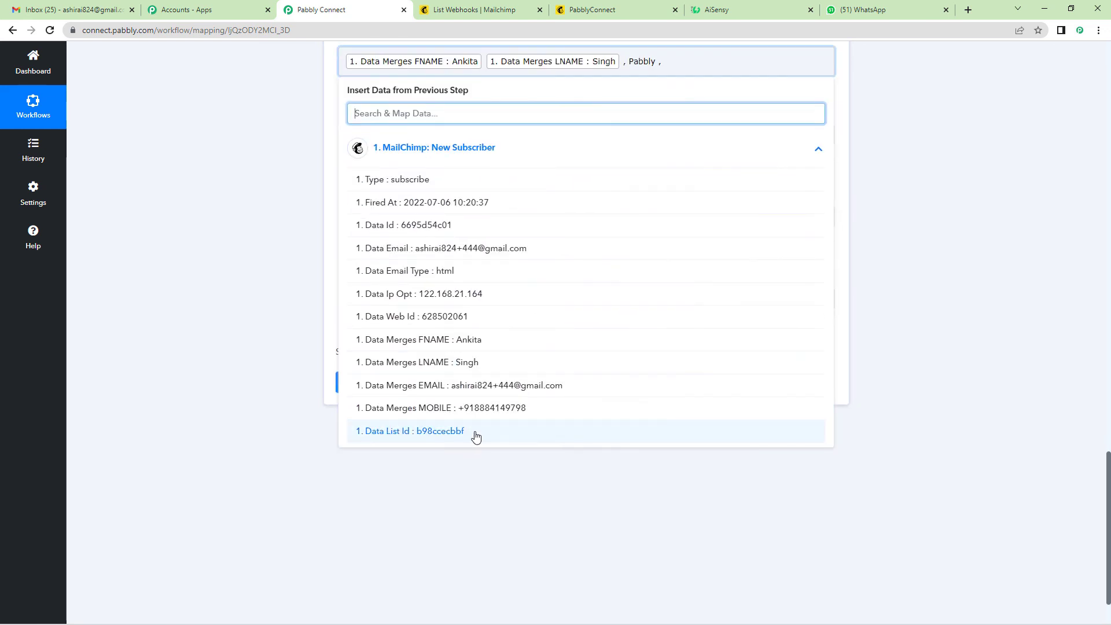
pyautogui.click(477, 386)
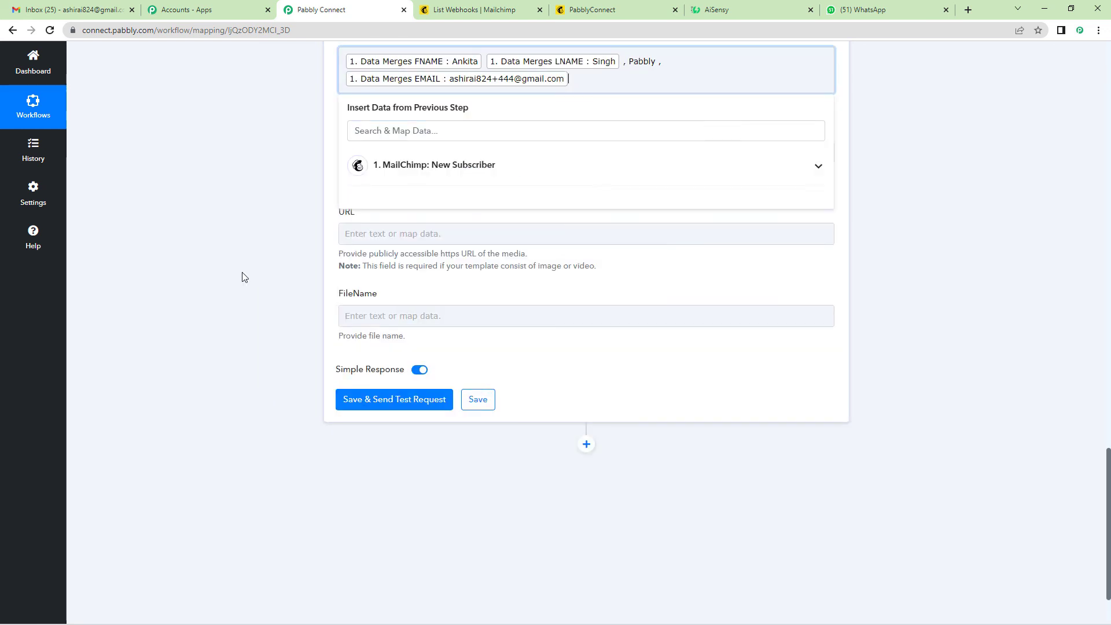
pyautogui.scroll(2, 220, 266)
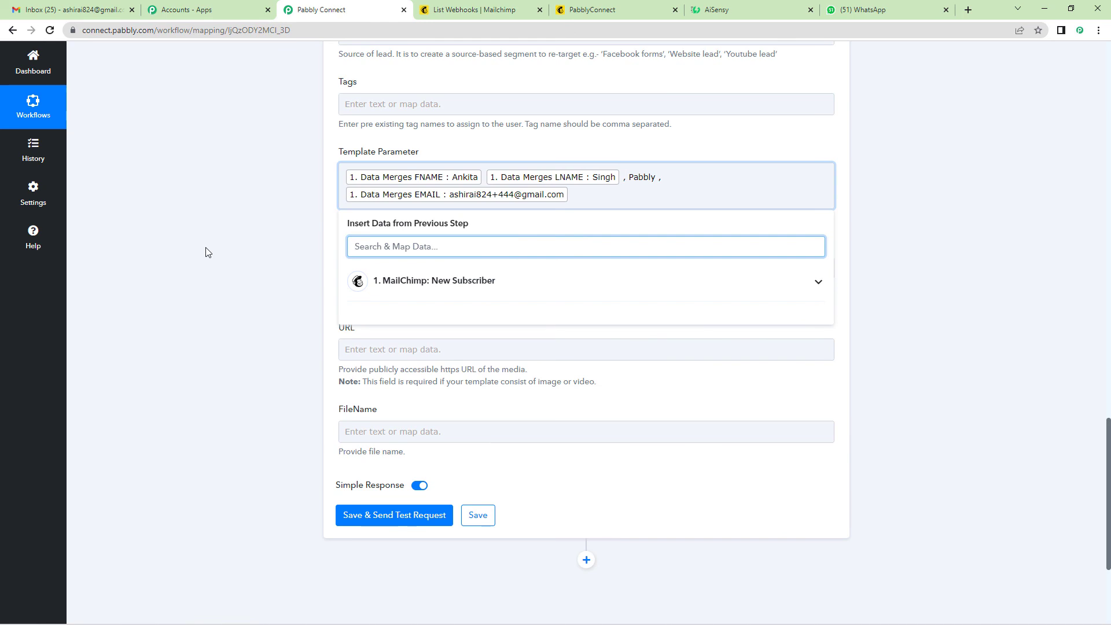
pyautogui.scroll(-1, 207, 253)
# - Save and test-send the AiSensy step, confirming the Success response
pyautogui.click(207, 253)
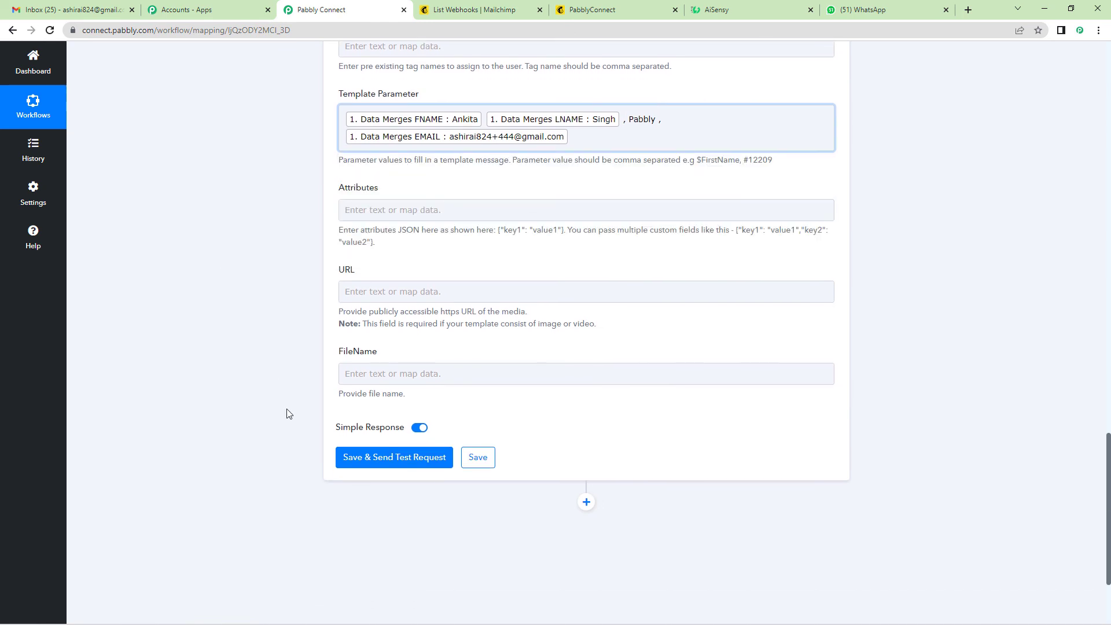
pyautogui.click(379, 460)
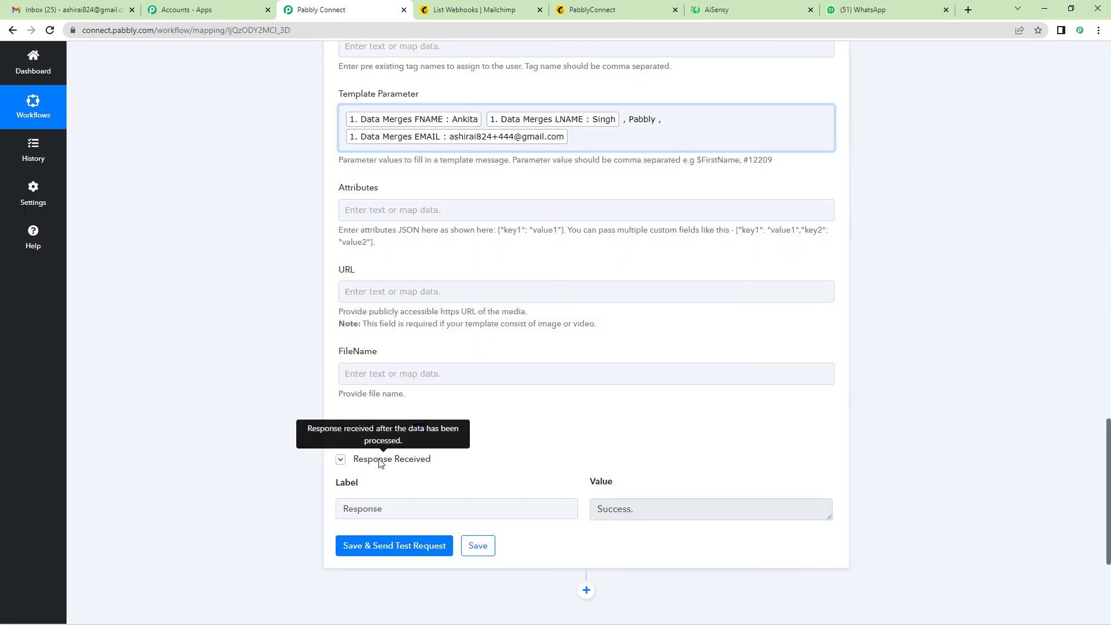
pyautogui.scroll(-2, 503, 454)
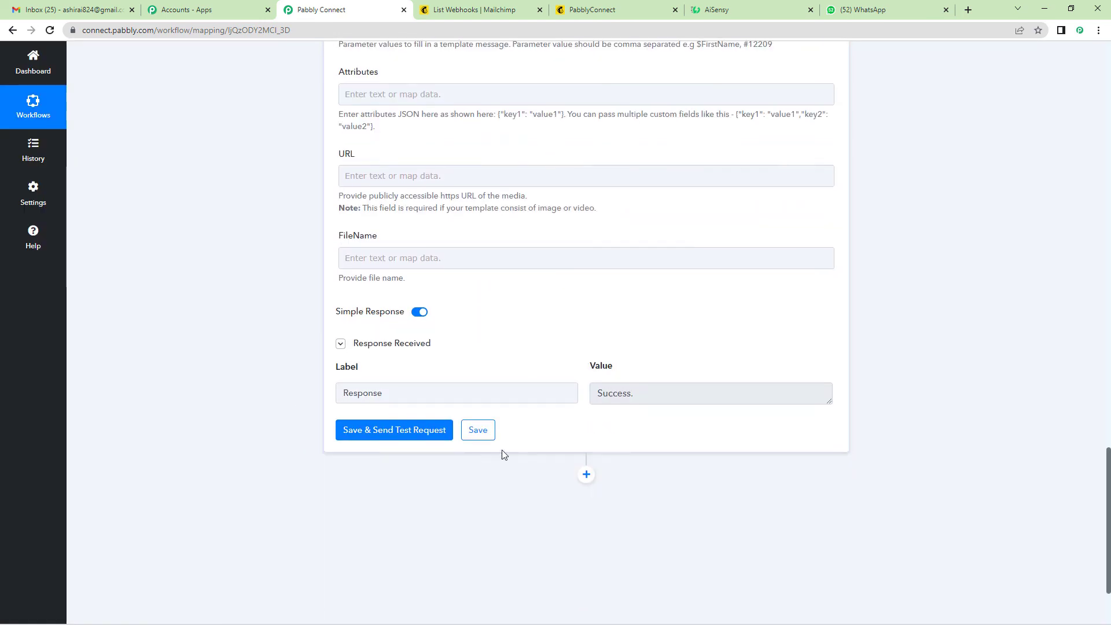
pyautogui.doubleClick(617, 396)
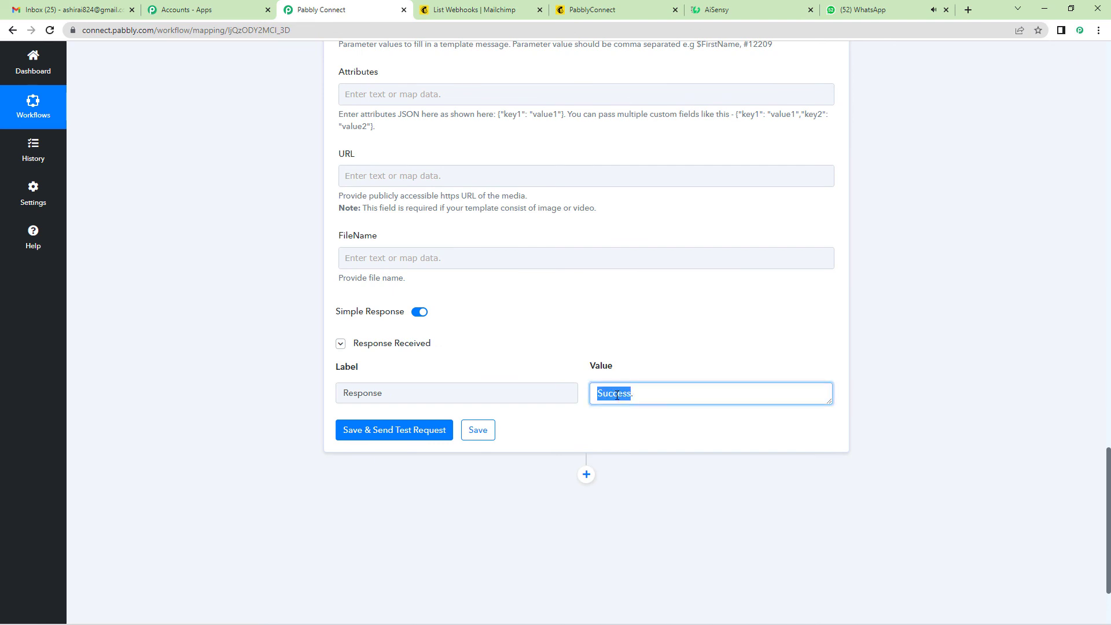
# - Open the AiSensy WhatsApp chat and verify the greeting name, Pabbly thanks and email line
pyautogui.click(865, 7)
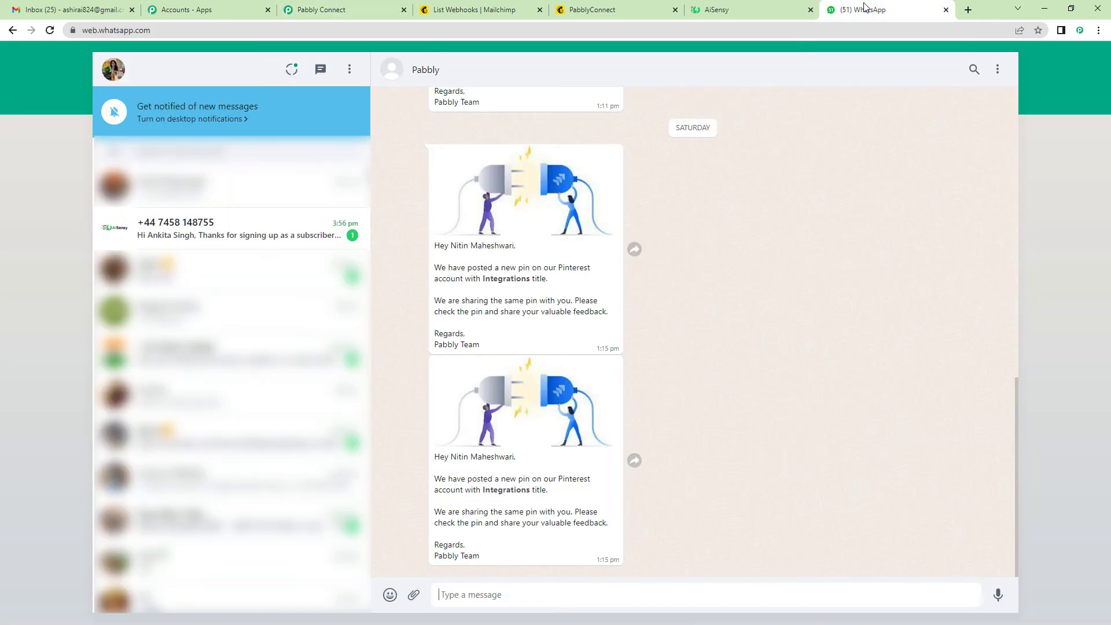
pyautogui.click(228, 238)
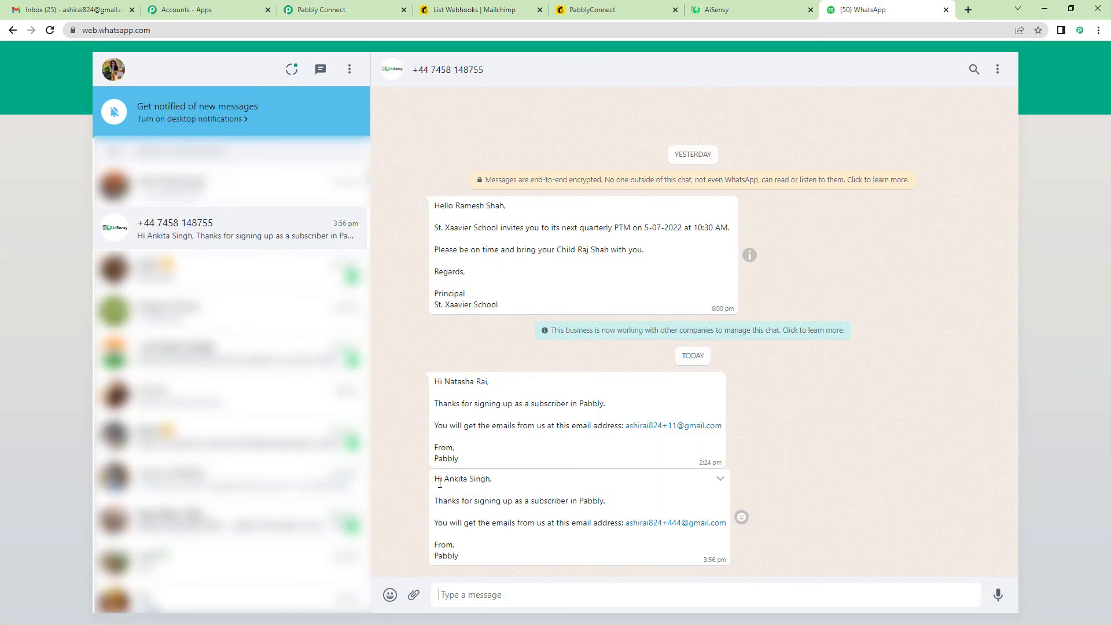
pyautogui.moveTo(438, 479); pyautogui.dragTo(508, 484)
pyautogui.moveTo(438, 502); pyautogui.dragTo(612, 513)
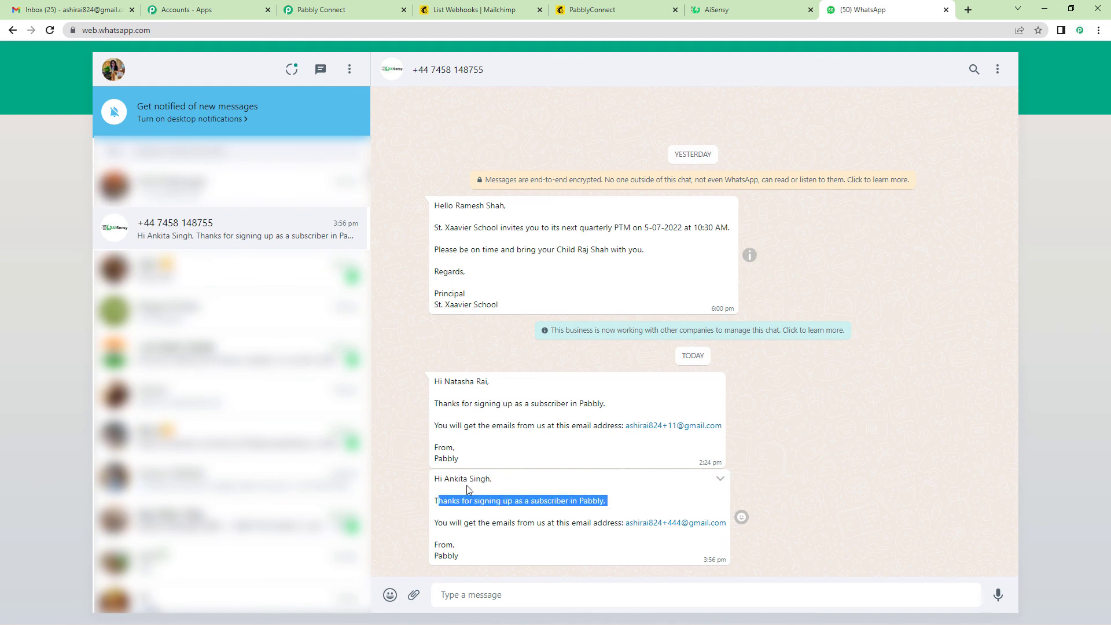
pyautogui.moveTo(454, 479); pyautogui.dragTo(493, 480)
pyautogui.doubleClick(591, 501)
pyautogui.moveTo(436, 526); pyautogui.dragTo(611, 527)
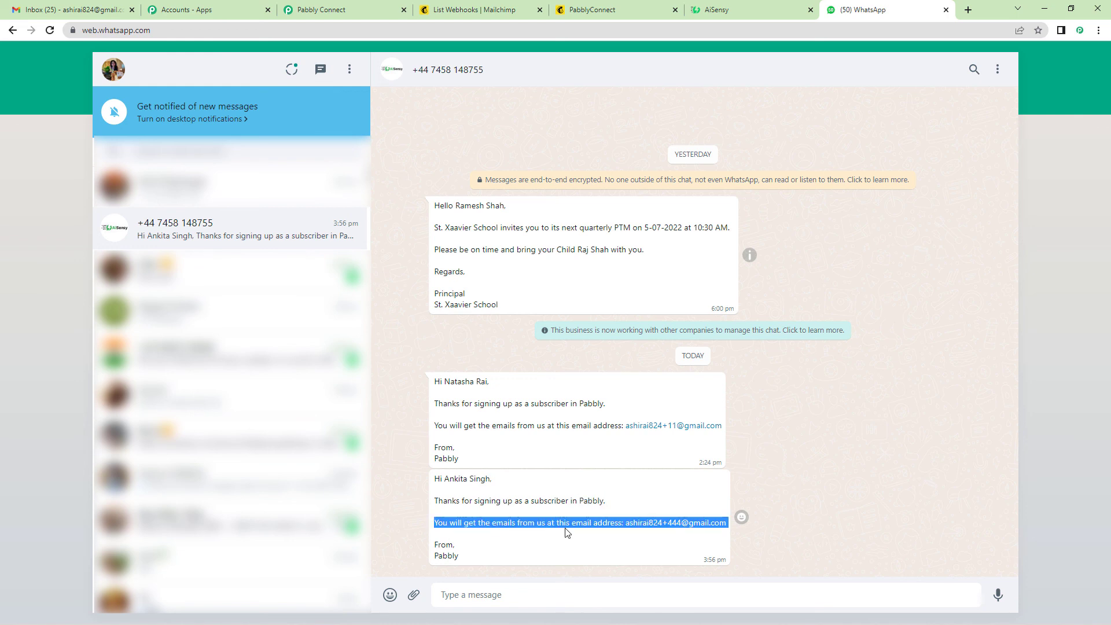
pyautogui.click(524, 535)
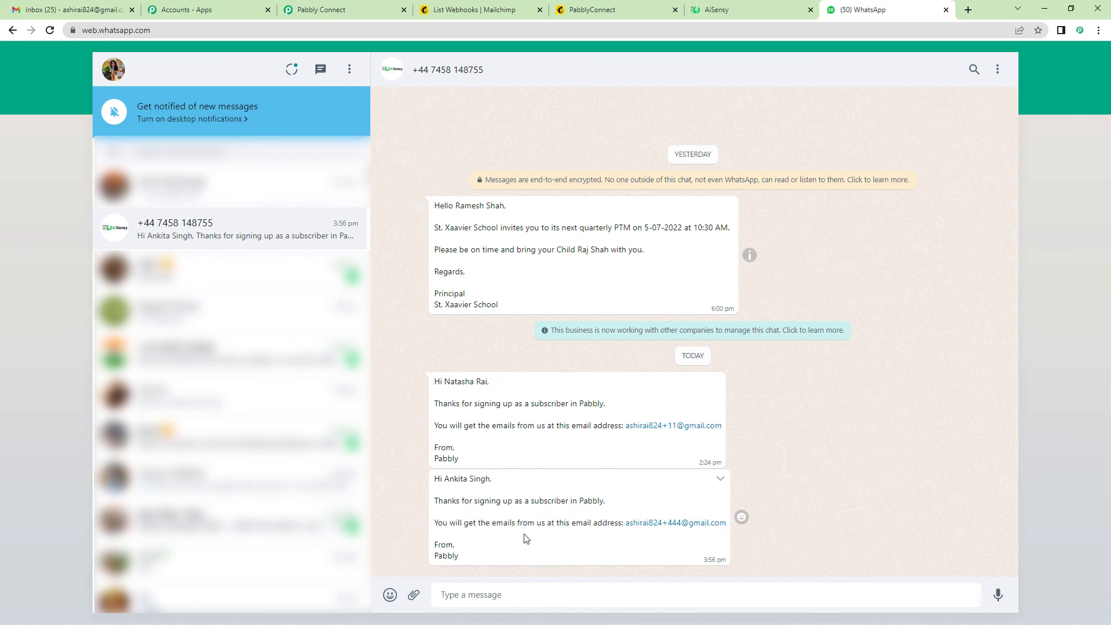
pyautogui.click(335, 5)
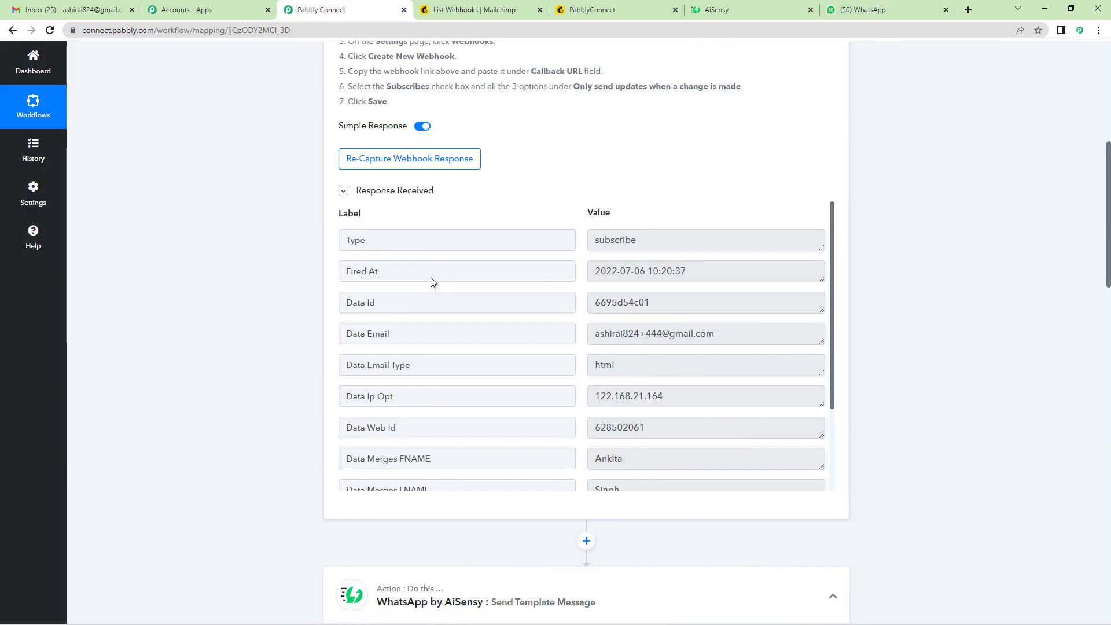